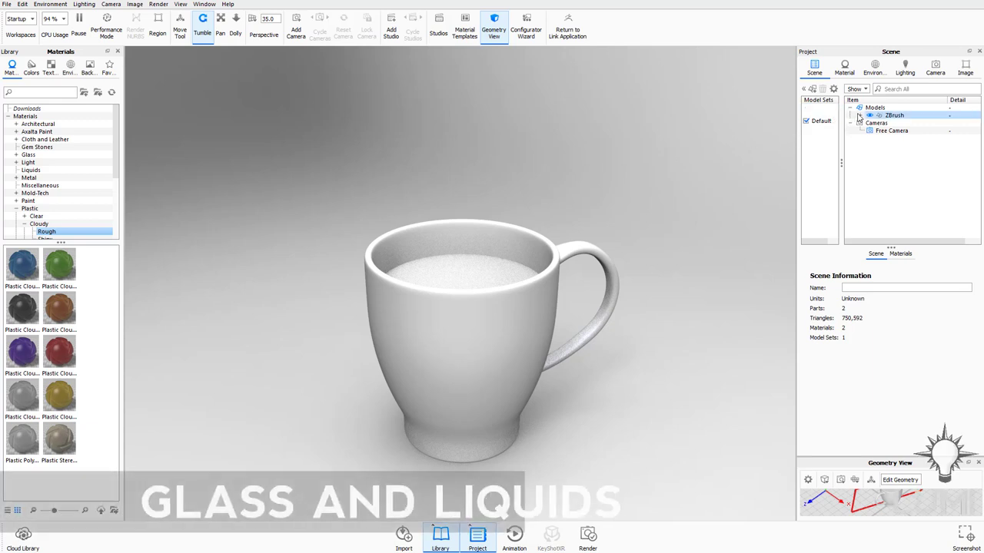
- Expand the ZBrush model in the scene tree and inspect its individual mug parts
{"action": "left_click", "coordinate": [860, 115]}
{"action": "left_click", "coordinate": [918, 123]}
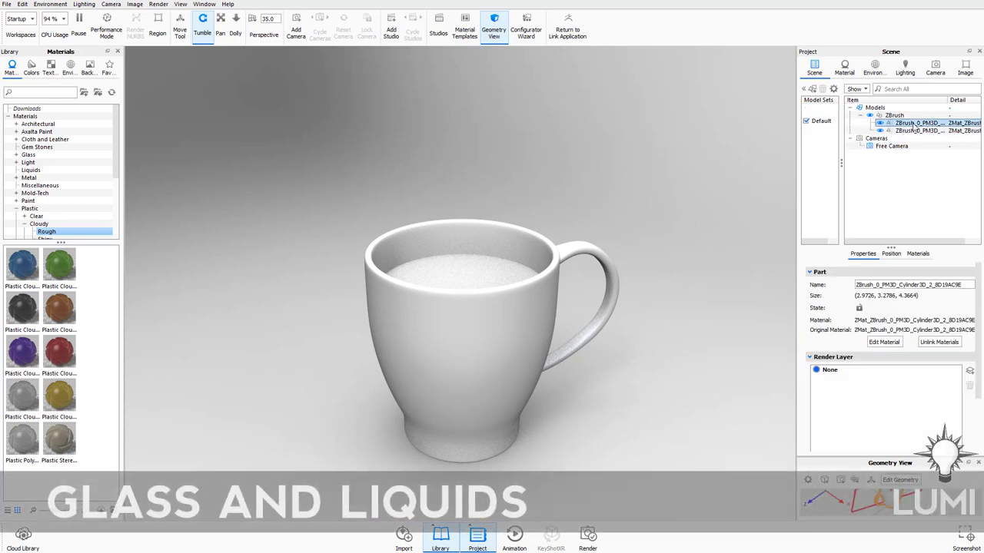
{"action": "left_click", "coordinate": [912, 130]}
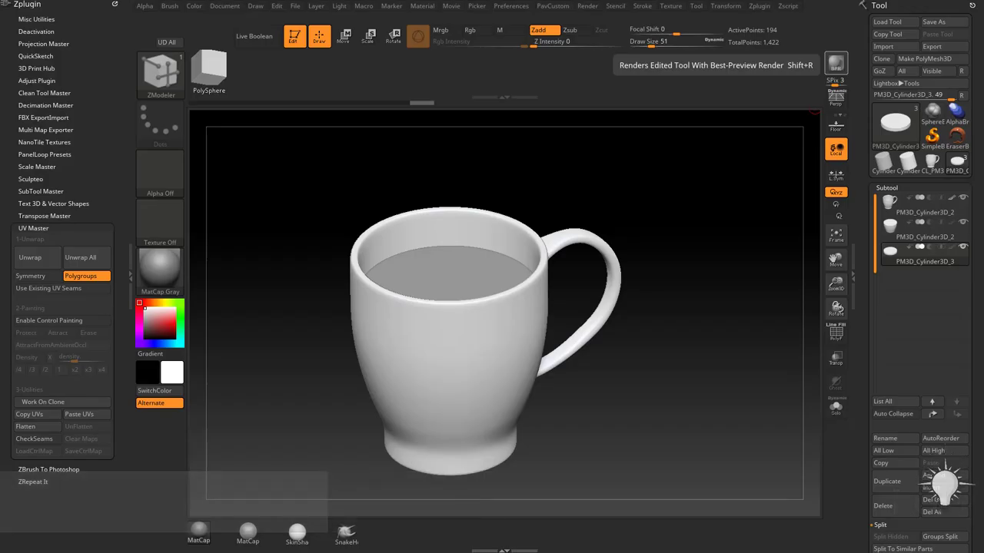
- Switch to ZBrush and use SubTool Master to correct duplicate SubTool names on all visible subtools
{"action": "left_click", "coordinate": [924, 212]}
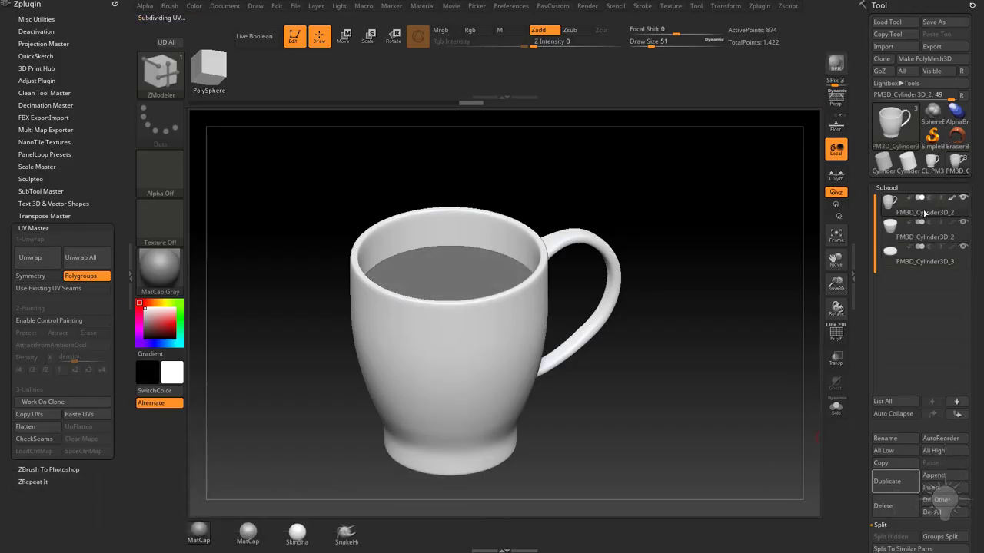
{"action": "left_click", "coordinate": [922, 238]}
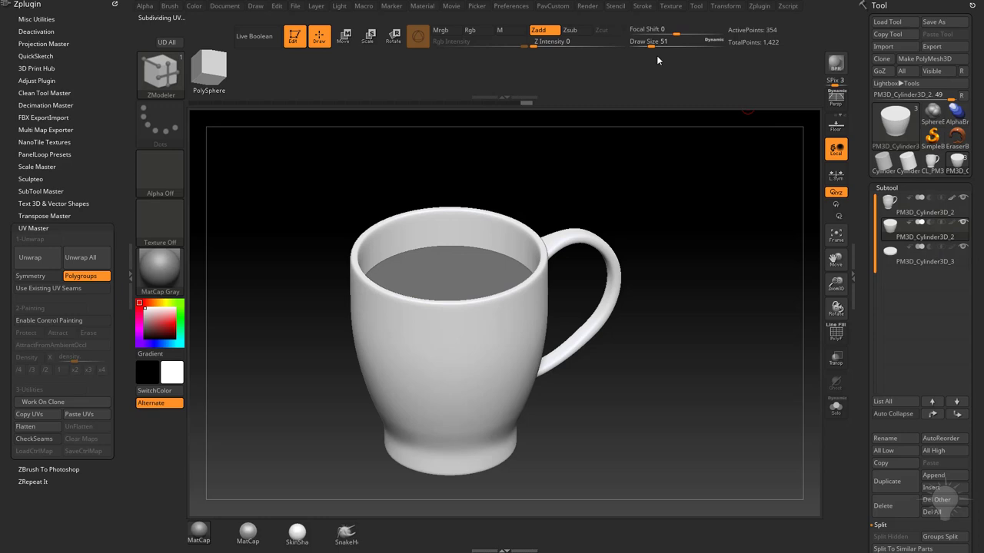
{"action": "left_click", "coordinate": [760, 7]}
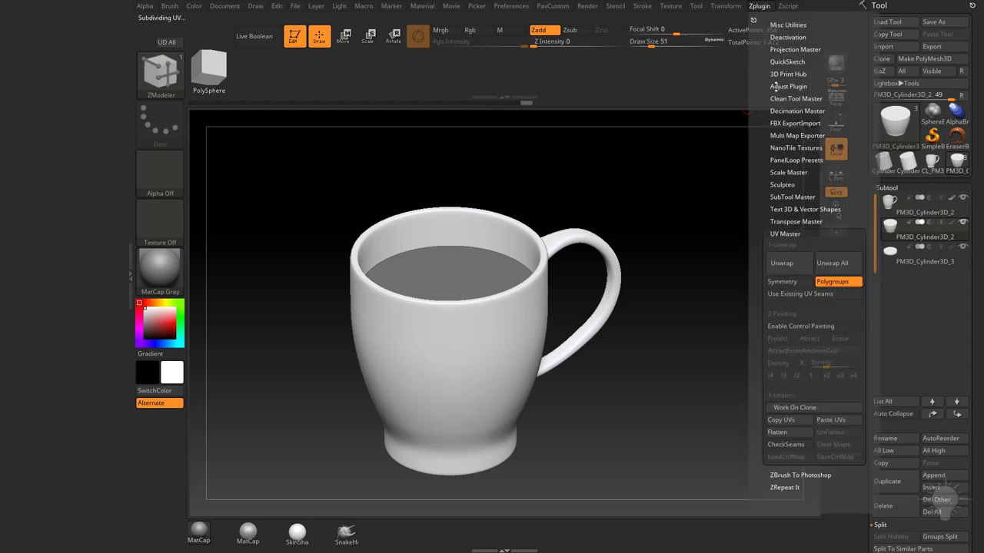
{"action": "left_click", "coordinate": [792, 196]}
{"action": "left_click", "coordinate": [833, 294]}
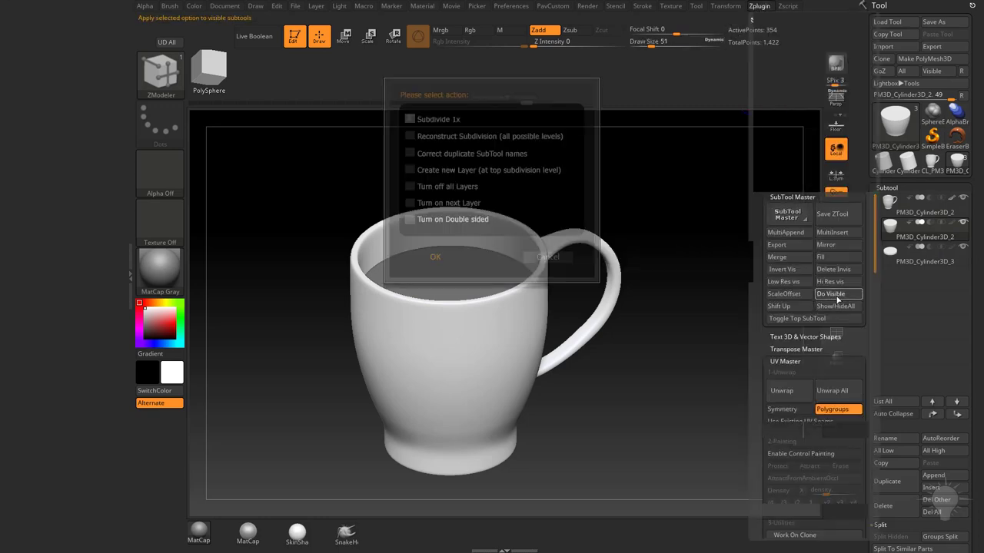
{"action": "left_click", "coordinate": [409, 153]}
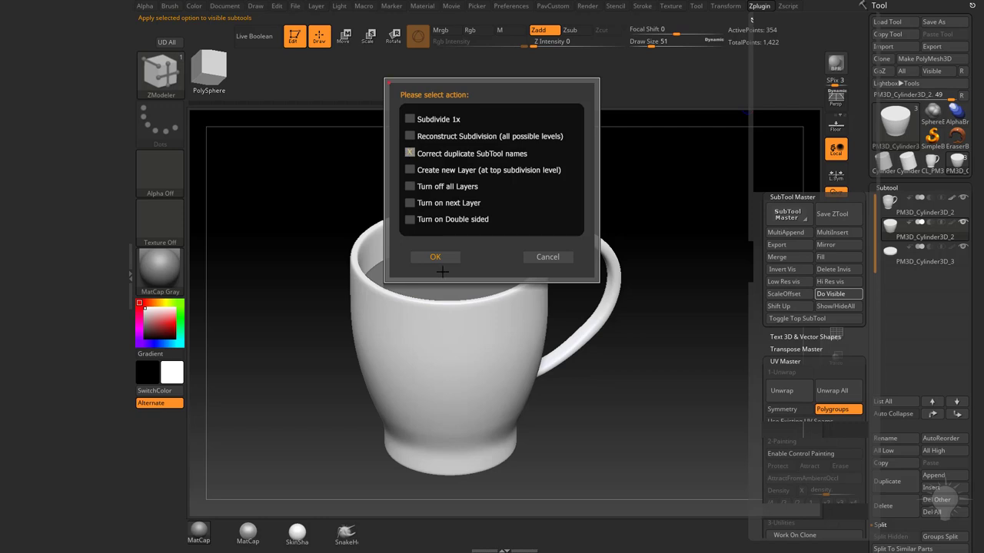
{"action": "left_click", "coordinate": [442, 257]}
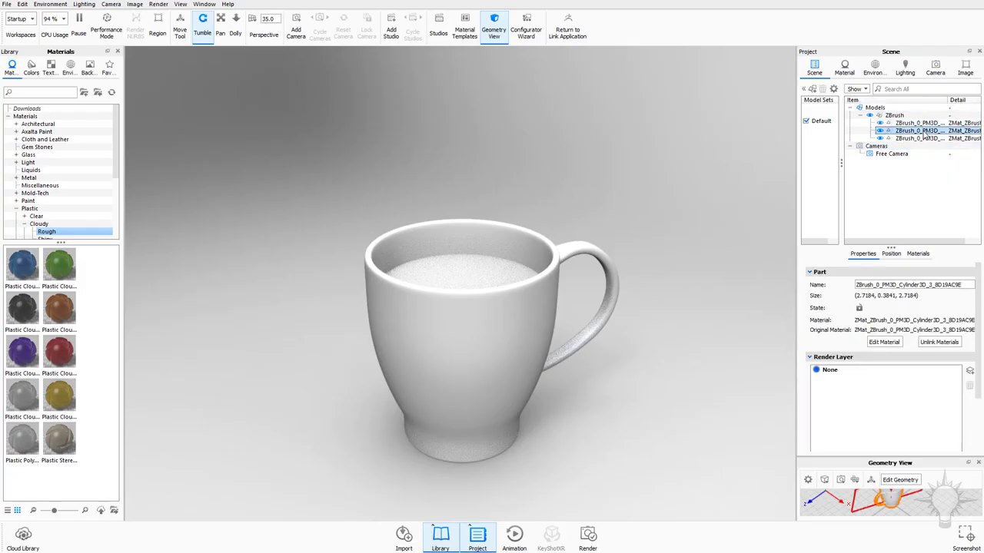
- Back in KeyShot, select the separate liquid part in the ZBrush model and frame the mug closer
{"action": "left_click", "coordinate": [922, 138]}
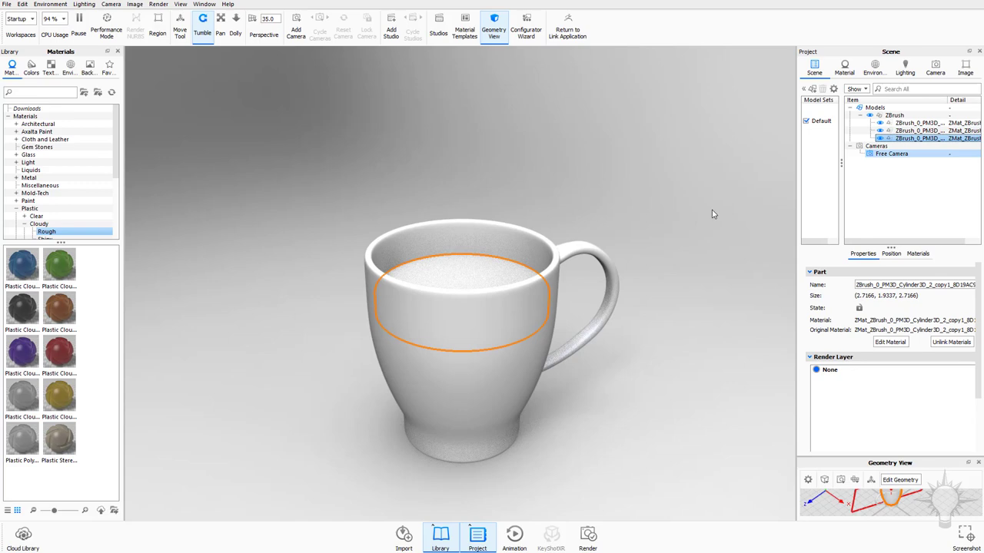
{"action": "middle_click_drag", "start_coordinate": [637, 283], "coordinate": [603, 266]}
{"action": "scroll", "coordinate": [632, 290], "scroll_direction": "up", "scroll_amount": 1}
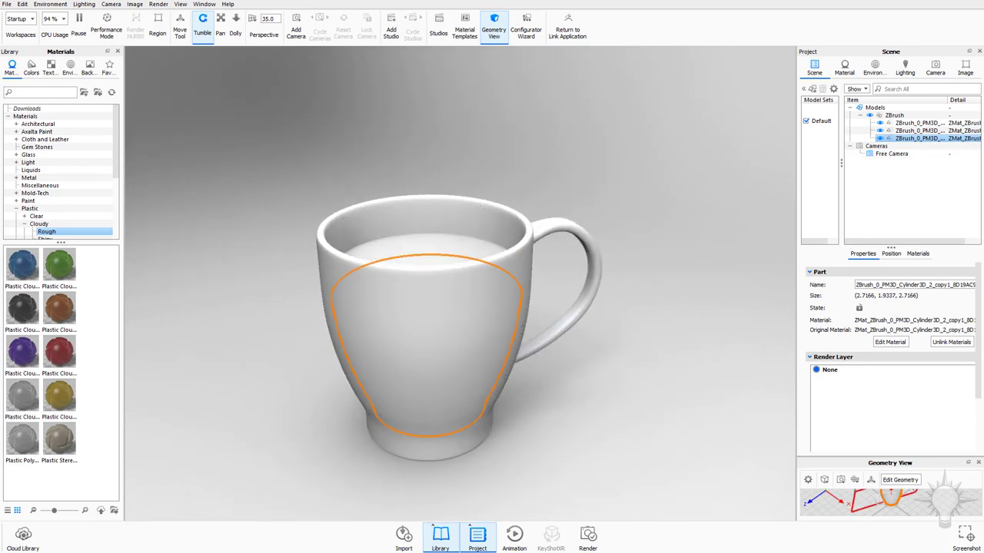
- Apply the Glass (Solid) White material from the Glass library to the mug body
{"action": "left_click", "coordinate": [48, 156]}
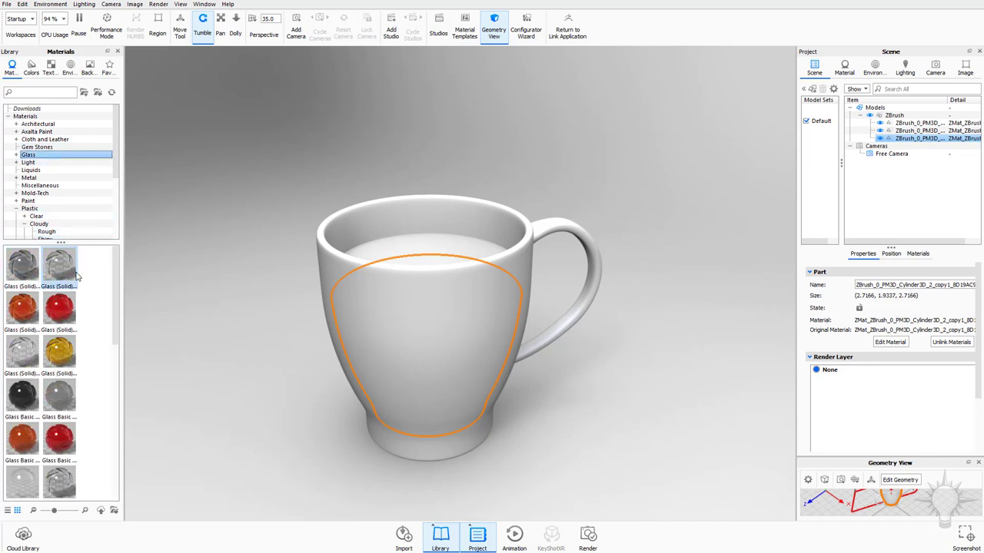
{"action": "left_click_drag", "start_coordinate": [22, 352], "coordinate": [330, 222]}
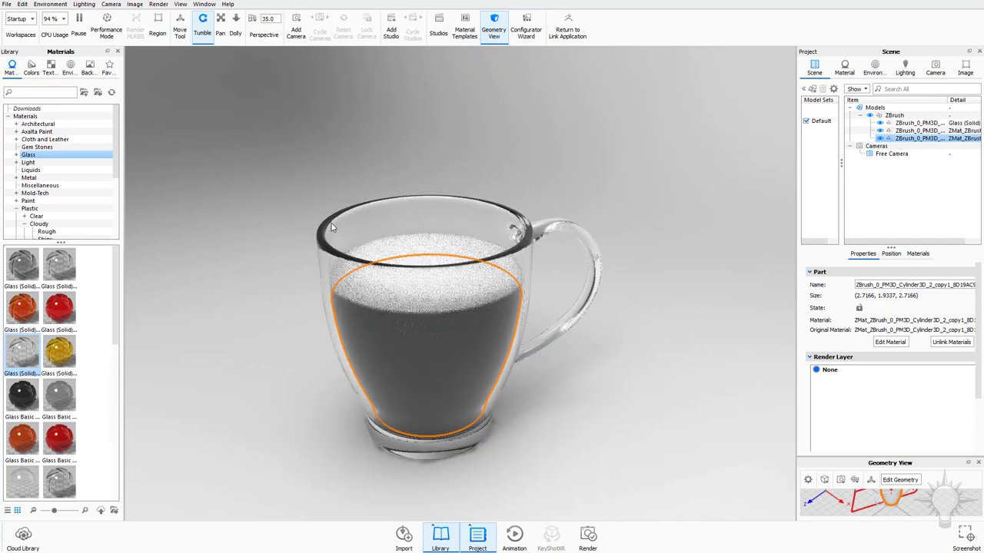
{"action": "middle_click_drag", "start_coordinate": [318, 278], "coordinate": [288, 210]}
{"action": "scroll", "coordinate": [288, 211], "scroll_direction": "up", "scroll_amount": 2}
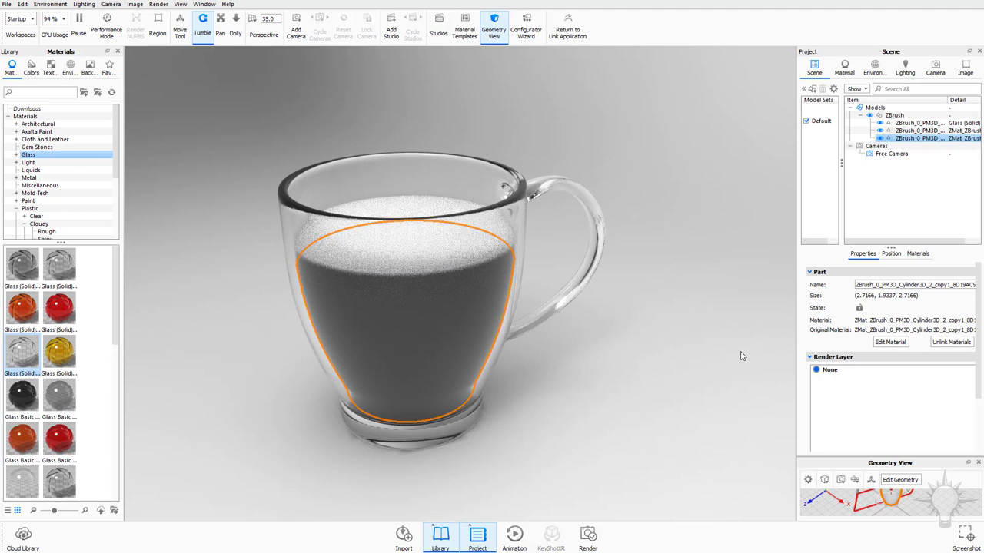
- Open the mug's glass material and examine its properties and labels
{"action": "double_click", "coordinate": [485, 220]}
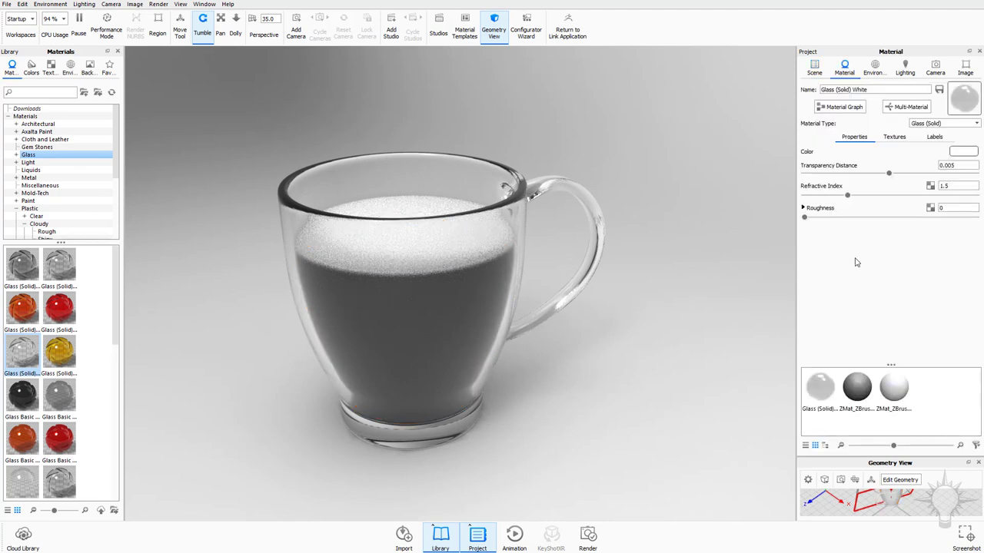
{"action": "left_click", "coordinate": [935, 138]}
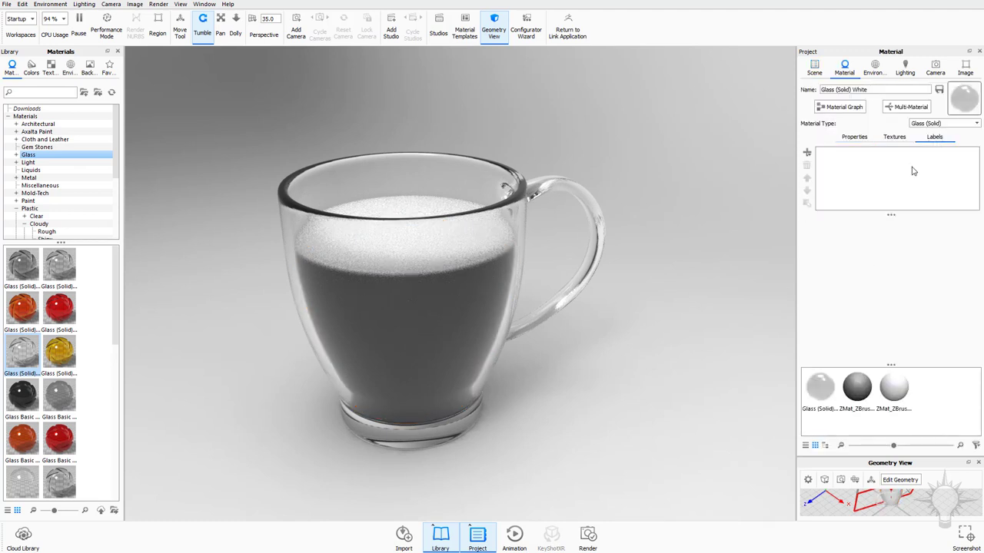
{"action": "left_click", "coordinate": [850, 137]}
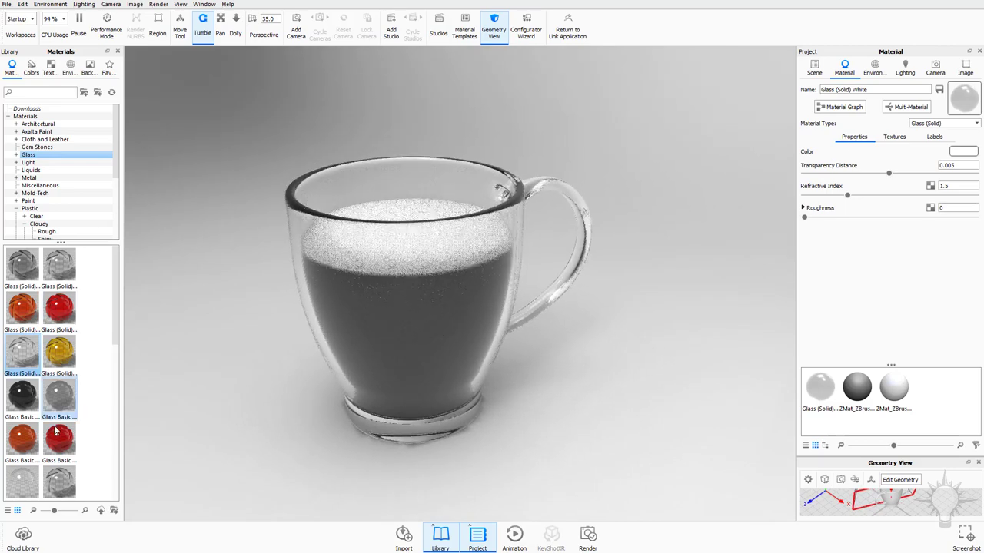
- Apply the Glass Basic White material to the mug and enable its Refractive option
{"action": "scroll", "coordinate": [86, 408], "scroll_direction": "down", "scroll_amount": 3}
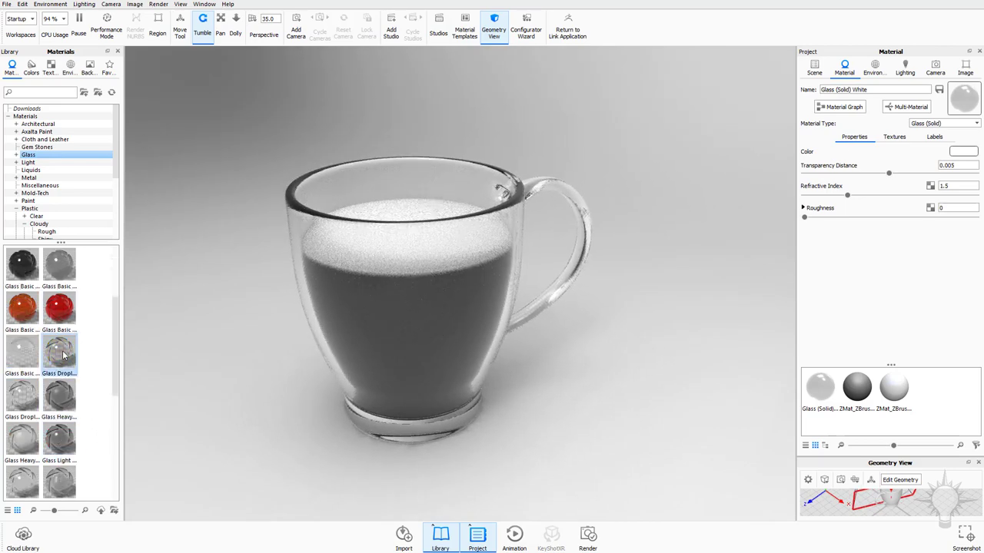
{"action": "left_click_drag", "start_coordinate": [23, 352], "coordinate": [307, 221]}
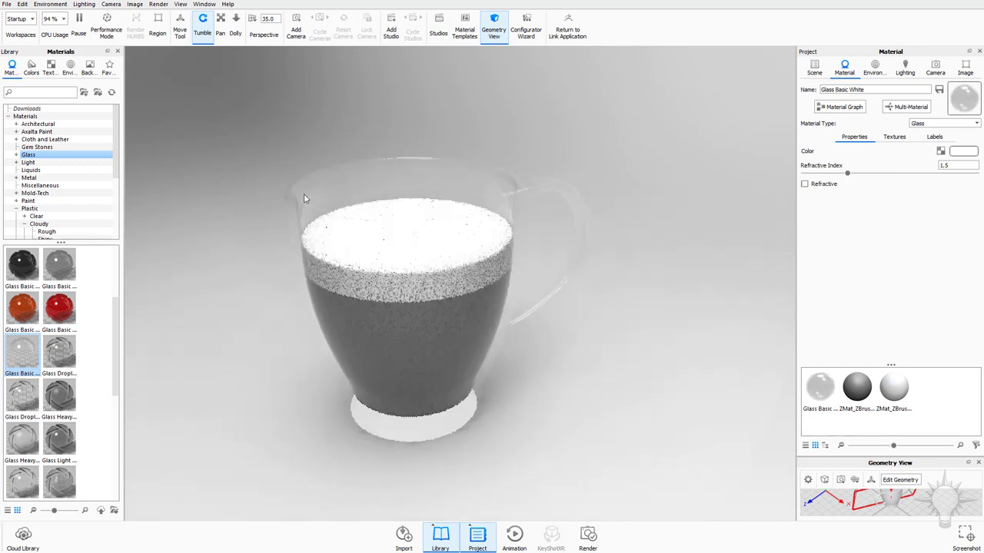
{"action": "left_click", "coordinate": [805, 184]}
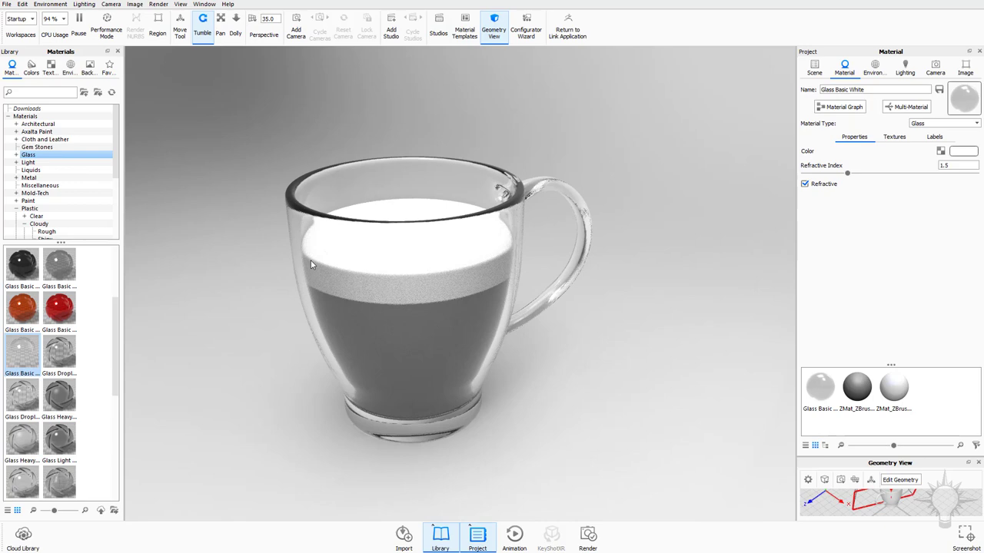
- Reapply the Glass (Solid) White material to the mug body
{"action": "scroll", "coordinate": [21, 373], "scroll_direction": "up", "scroll_amount": 3}
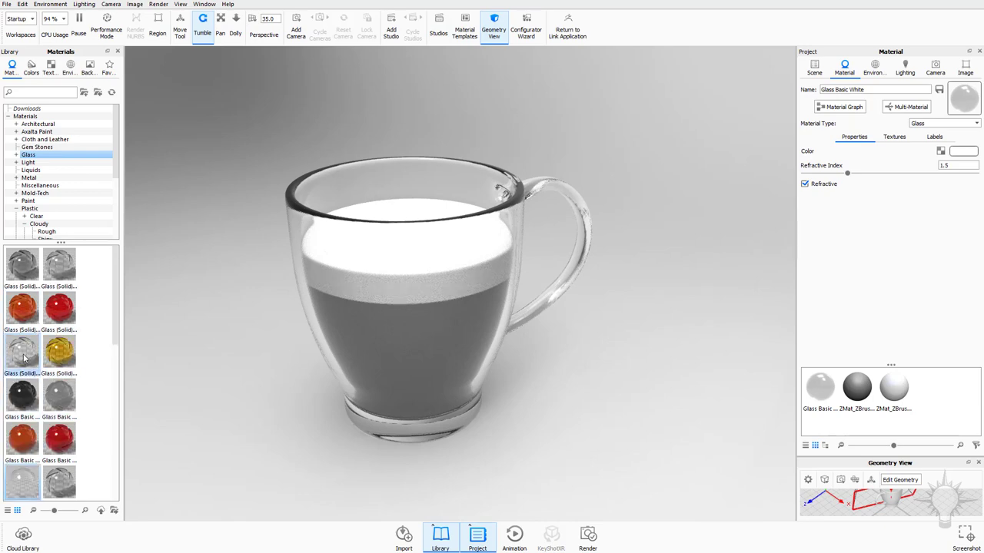
{"action": "left_click_drag", "start_coordinate": [24, 357], "coordinate": [315, 208]}
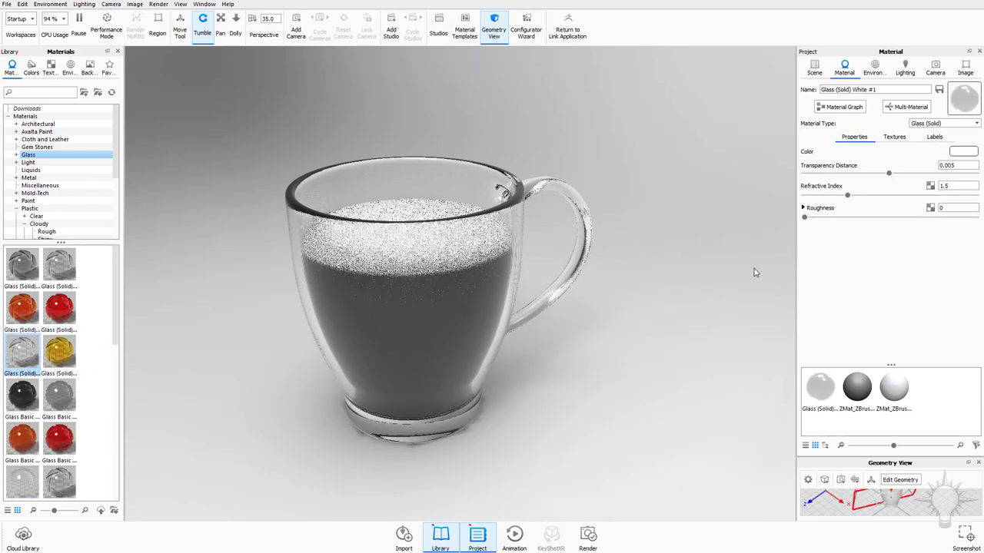
{"action": "scroll", "coordinate": [754, 268], "scroll_direction": "up", "scroll_amount": 1}
{"action": "left_click_drag", "start_coordinate": [578, 183], "coordinate": [573, 212]}
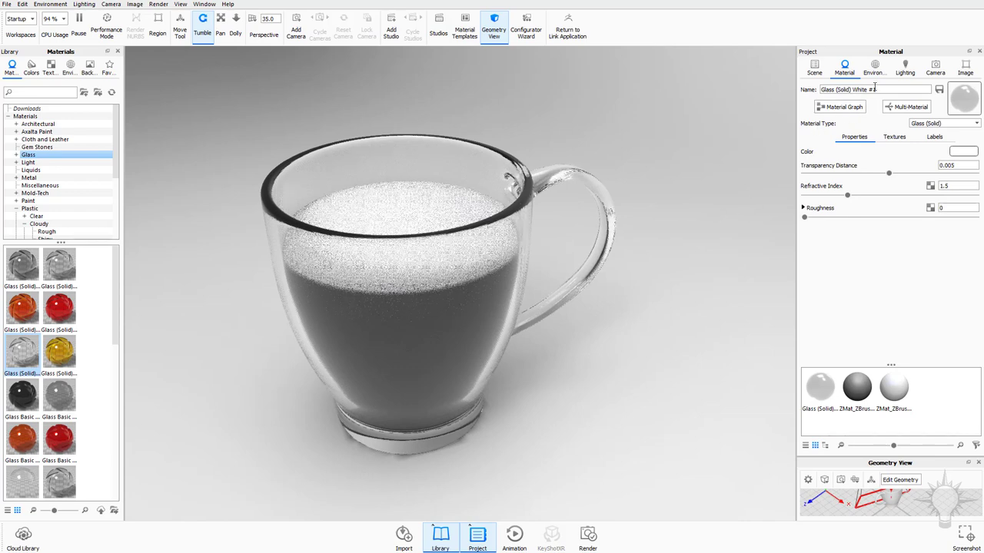
- Set the scene lighting to the Jewelry preset and check the mug from above
{"action": "left_click", "coordinate": [905, 68]}
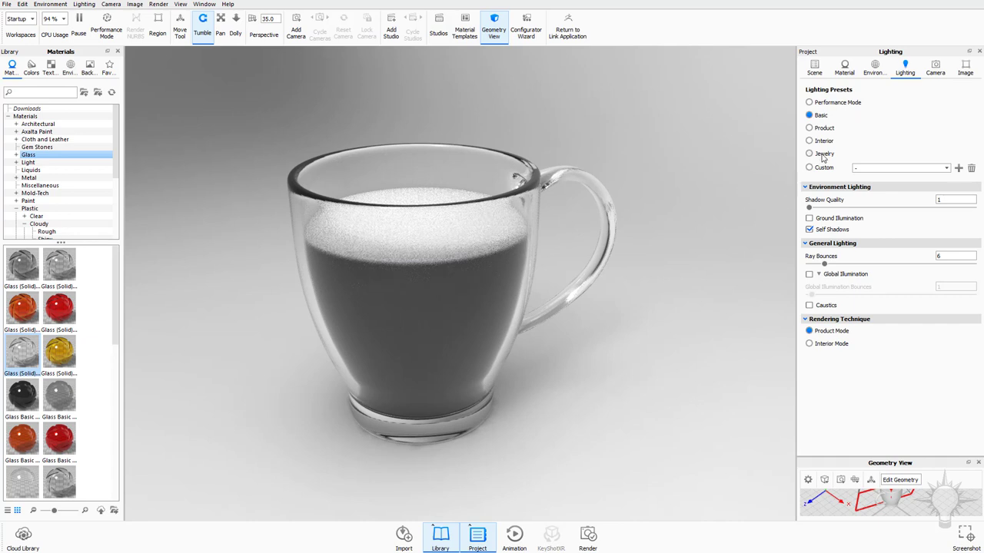
{"action": "left_click", "coordinate": [809, 154]}
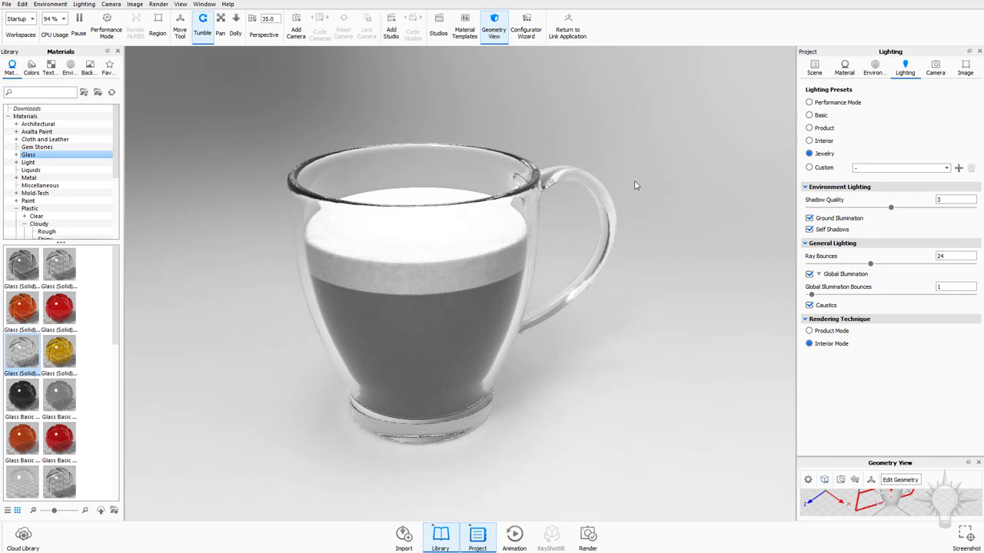
{"action": "left_click_drag", "start_coordinate": [635, 185], "coordinate": [411, 220]}
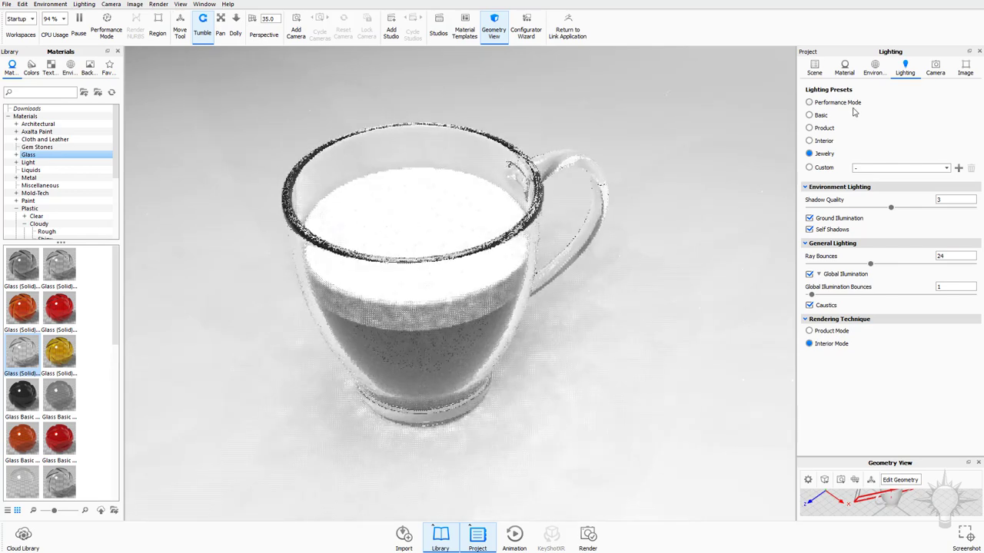
- Toggle the glass mug's visibility off and on, and hide the thin foam layer above the liquid
{"action": "left_click", "coordinate": [814, 67]}
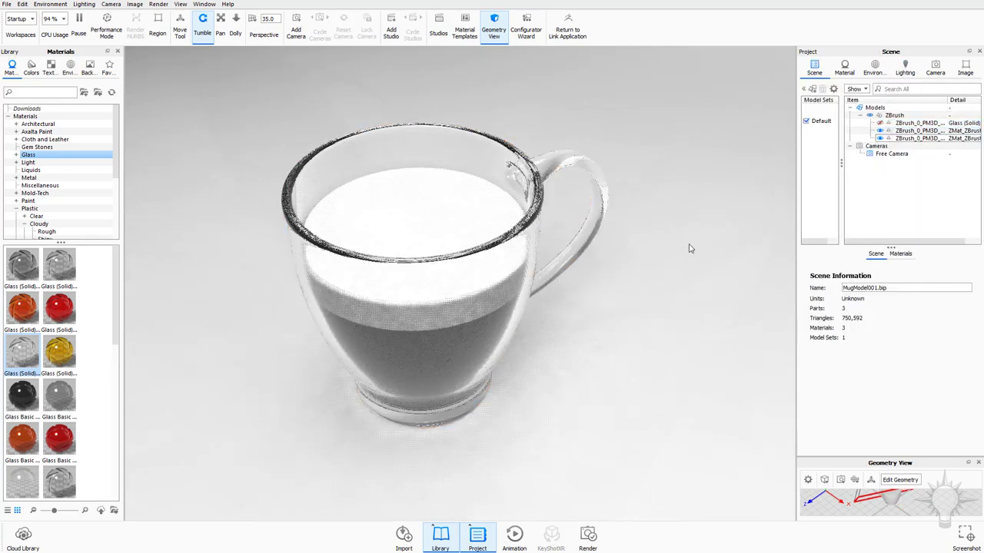
{"action": "left_click", "coordinate": [880, 123]}
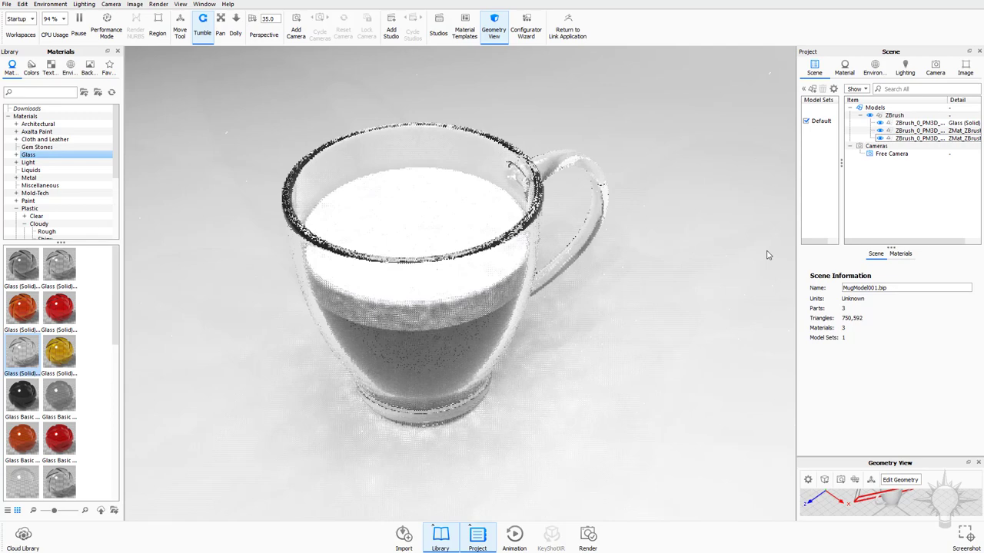
{"action": "left_click", "coordinate": [922, 131]}
{"action": "left_click_drag", "start_coordinate": [661, 261], "coordinate": [802, 179]}
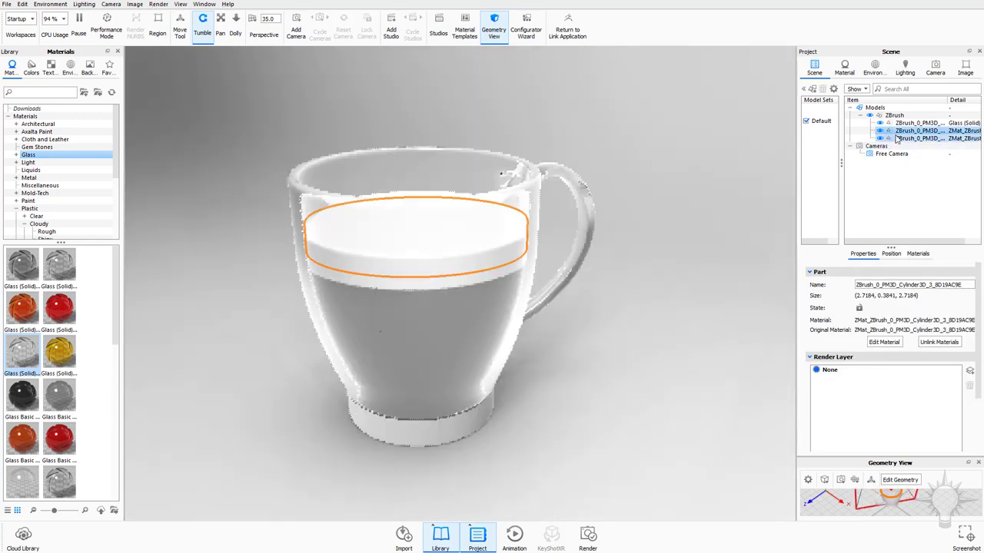
{"action": "left_click", "coordinate": [881, 132]}
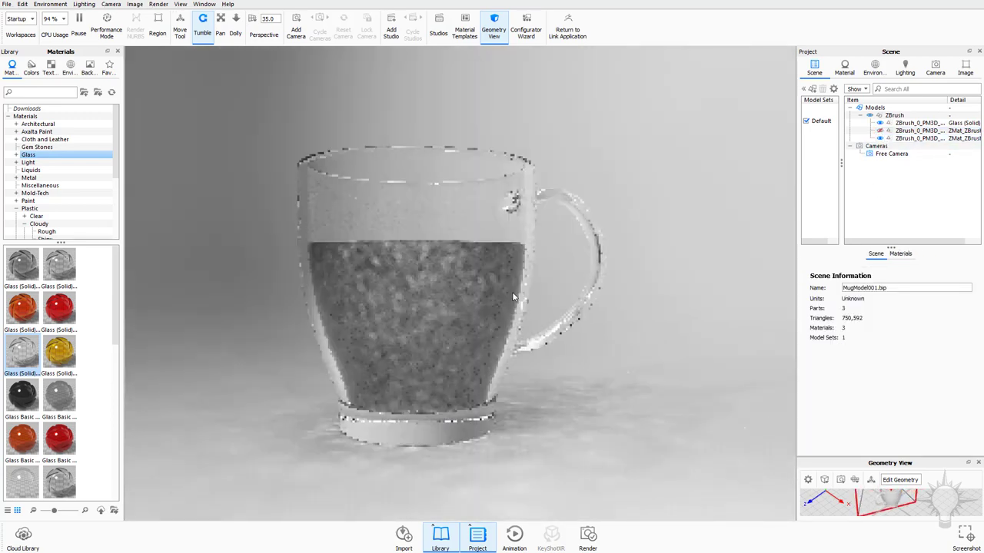
{"action": "left_click_drag", "start_coordinate": [659, 181], "coordinate": [672, 239]}
- Apply the Liquid Chardonnay material from the Liquids library to the liquid inside the mug
{"action": "left_click", "coordinate": [374, 248]}
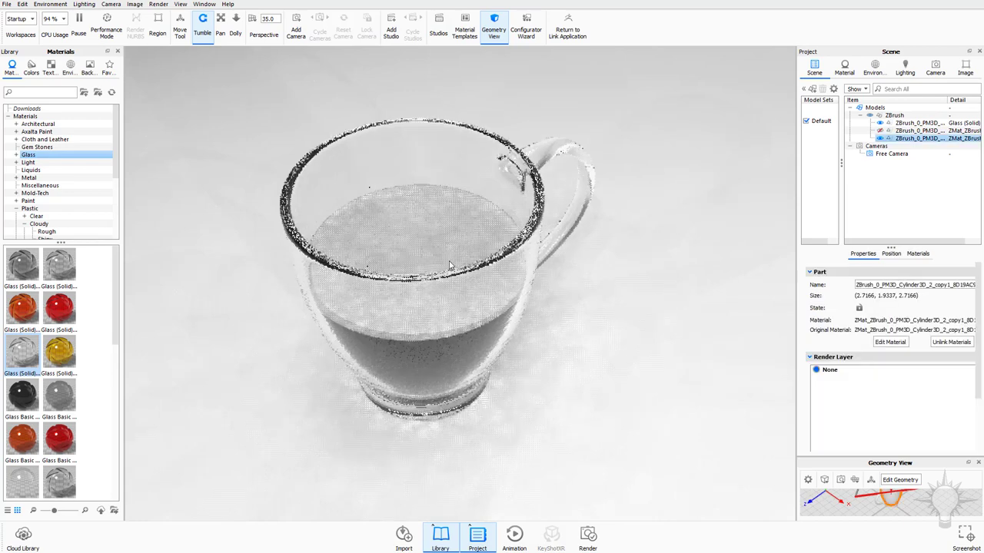
{"action": "left_click", "coordinate": [31, 170]}
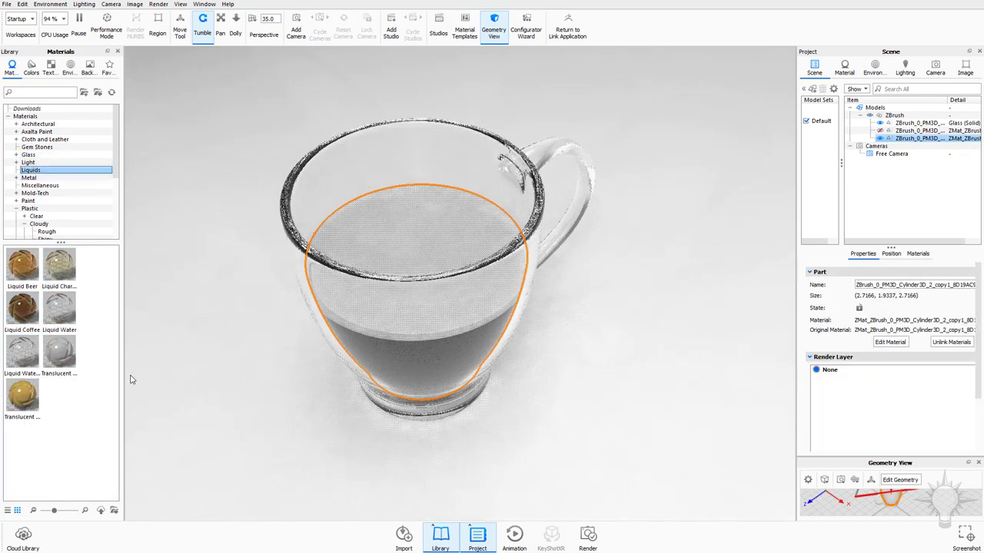
{"action": "left_click_drag", "start_coordinate": [56, 263], "coordinate": [453, 277]}
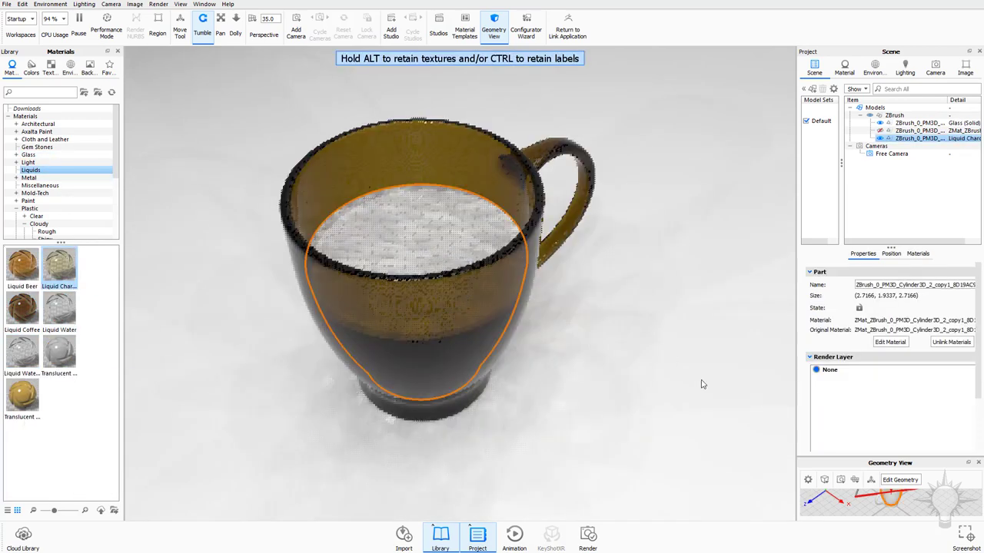
- Open the Liquid Chardonnay material for editing and set its Transparency Distance to 3
{"action": "left_click_drag", "start_coordinate": [644, 317], "coordinate": [629, 281]}
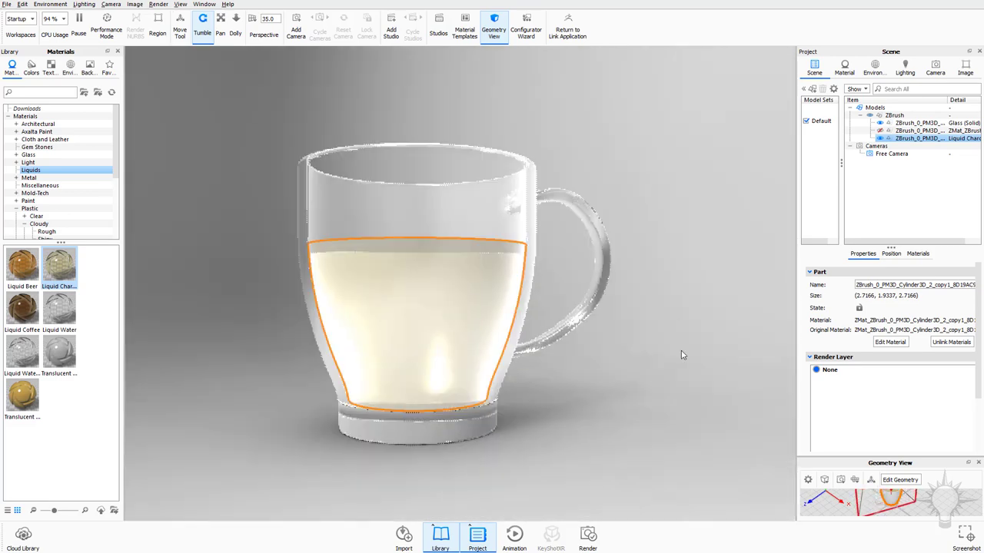
{"action": "left_click_drag", "start_coordinate": [680, 351], "coordinate": [605, 318]}
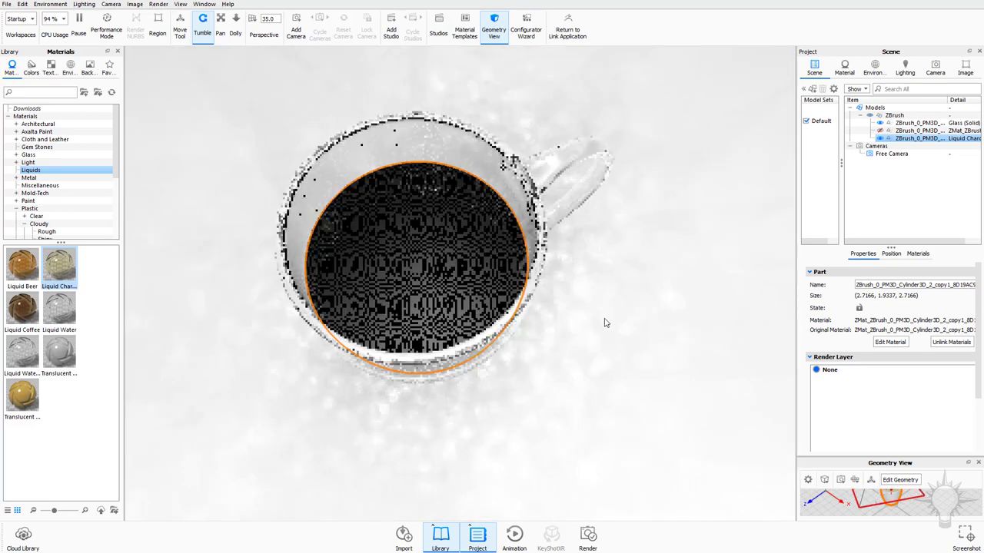
{"action": "double_click", "coordinate": [406, 251]}
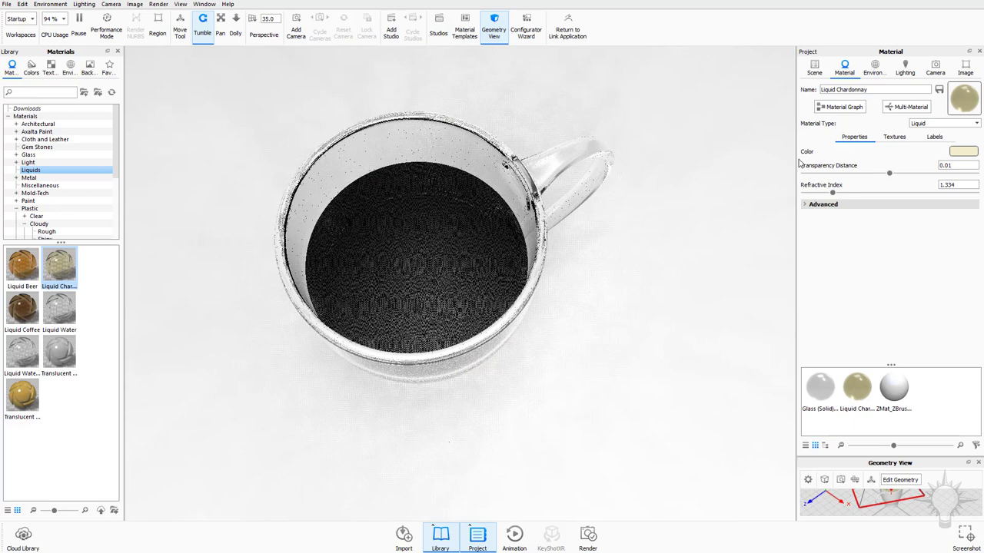
{"action": "left_click", "coordinate": [888, 170]}
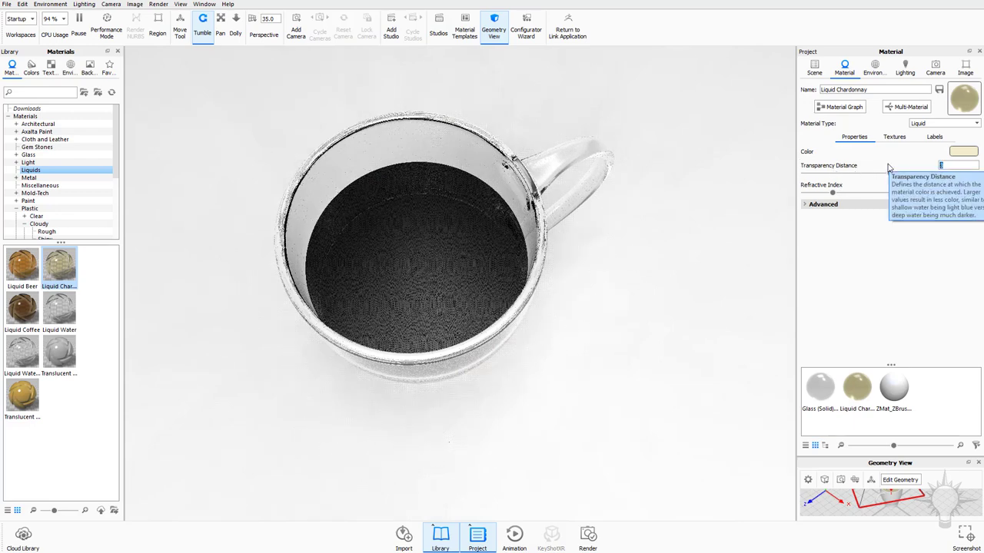
{"action": "left_click_drag", "start_coordinate": [617, 295], "coordinate": [608, 228]}
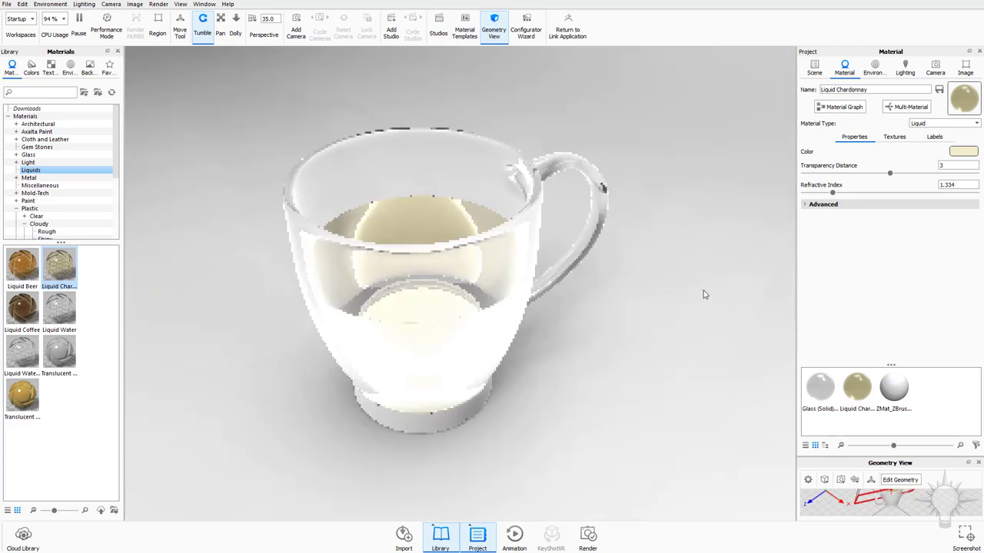
{"action": "left_click_drag", "start_coordinate": [693, 222], "coordinate": [700, 254]}
- Reduce the liquid material's Transparency Distance to 2 and finally to 1
{"action": "left_click", "coordinate": [890, 172]}
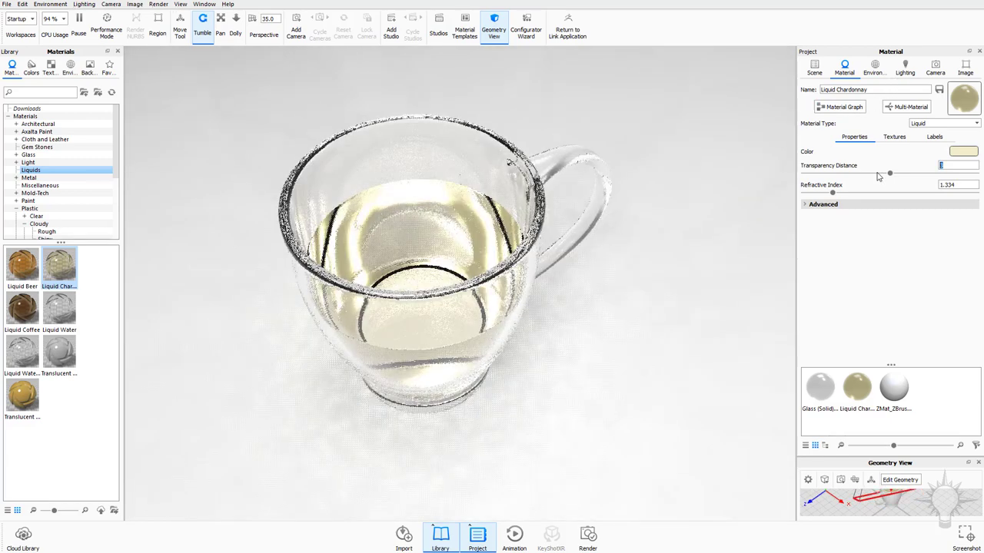
{"action": "type", "text": "2"}
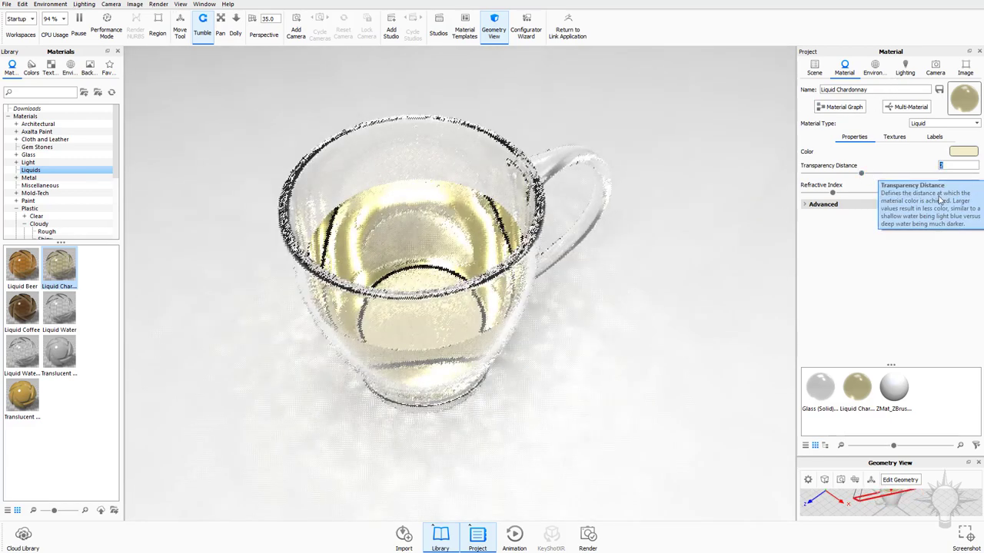
{"action": "left_click_drag", "start_coordinate": [973, 166], "coordinate": [832, 166]}
{"action": "type", "text": "1"}
{"action": "key", "text": "Return"}
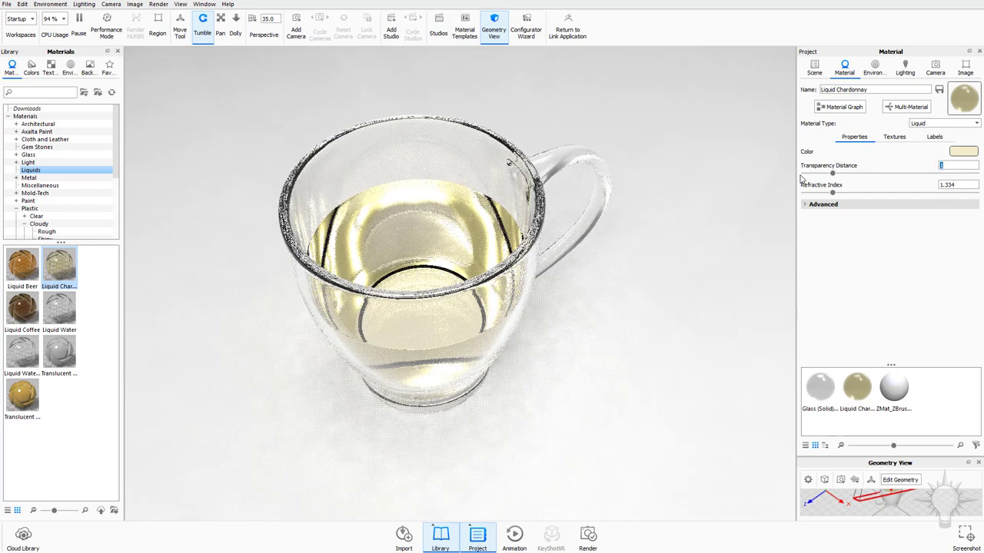
- Compare the Refractive Index settings of the liquid and the mug's glass, and examine the refraction from the side and from above
{"action": "left_click_drag", "start_coordinate": [656, 285], "coordinate": [584, 257]}
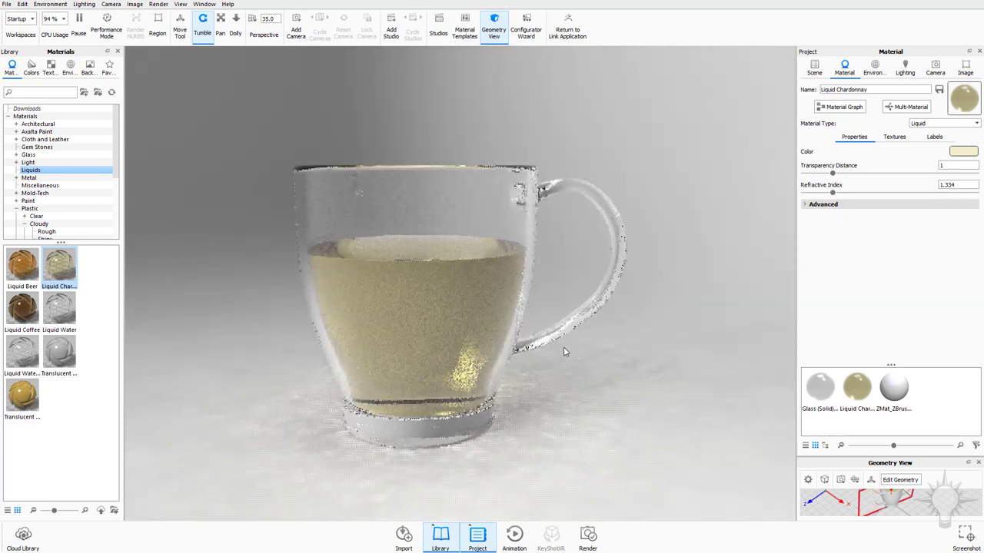
{"action": "left_click_drag", "start_coordinate": [566, 347], "coordinate": [699, 451]}
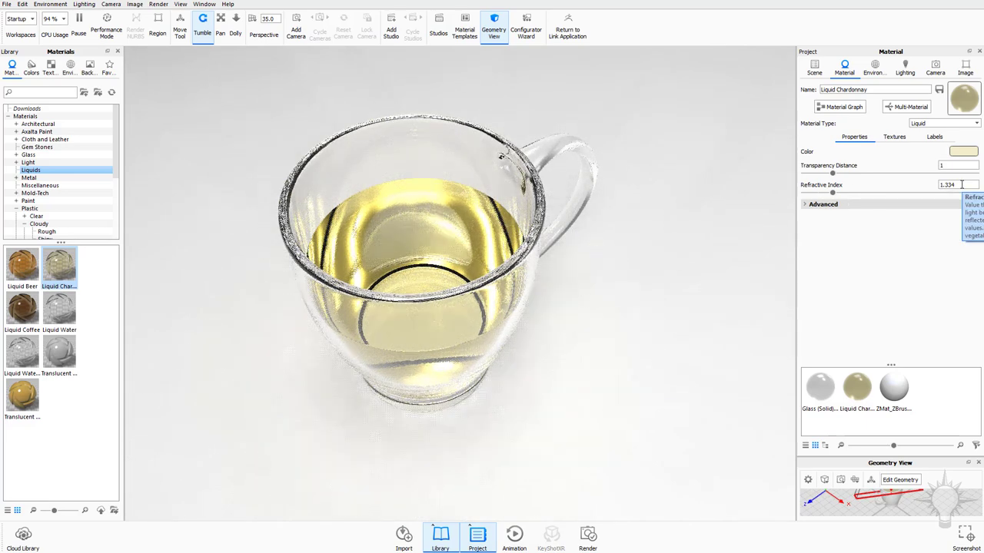
{"action": "left_click_drag", "start_coordinate": [523, 353], "coordinate": [513, 278]}
{"action": "double_click", "coordinate": [483, 204]}
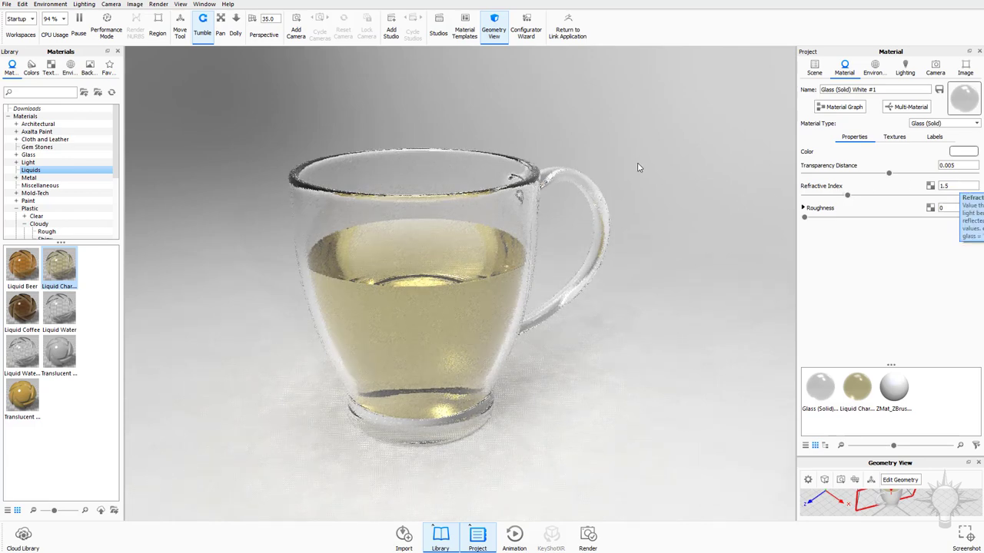
{"action": "left_click_drag", "start_coordinate": [637, 161], "coordinate": [398, 242]}
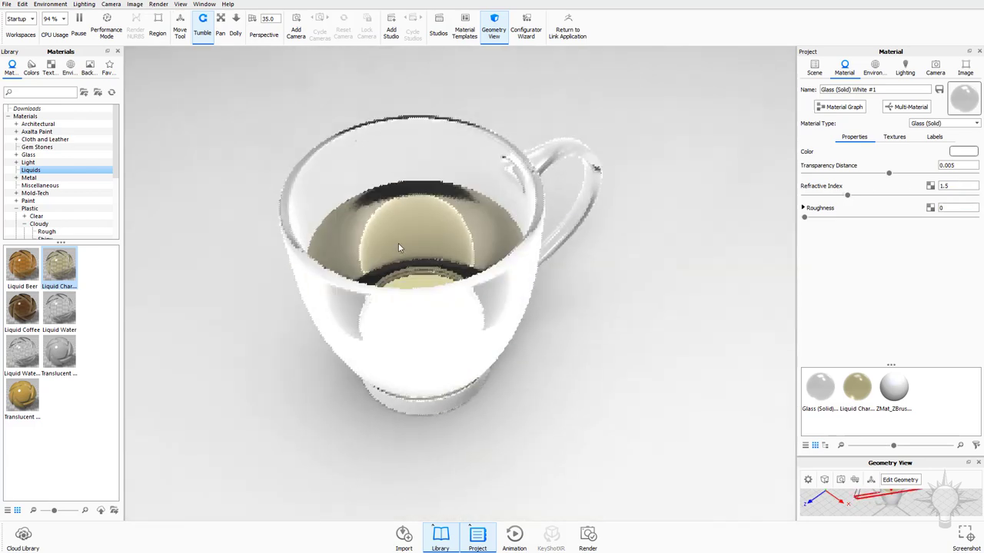
{"action": "left_click_drag", "start_coordinate": [453, 415], "coordinate": [464, 323]}
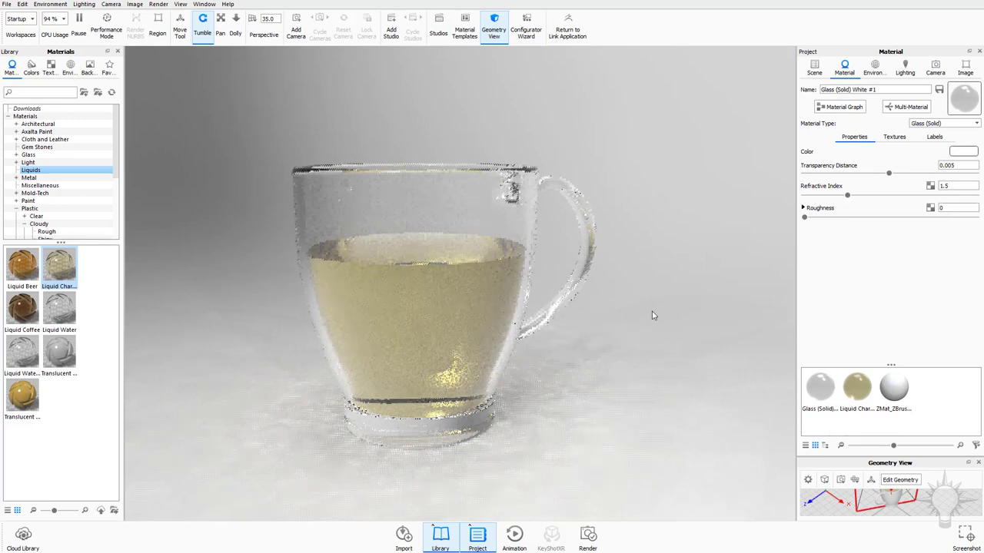
{"action": "left_click_drag", "start_coordinate": [653, 314], "coordinate": [400, 242]}
{"action": "double_click", "coordinate": [400, 243]}
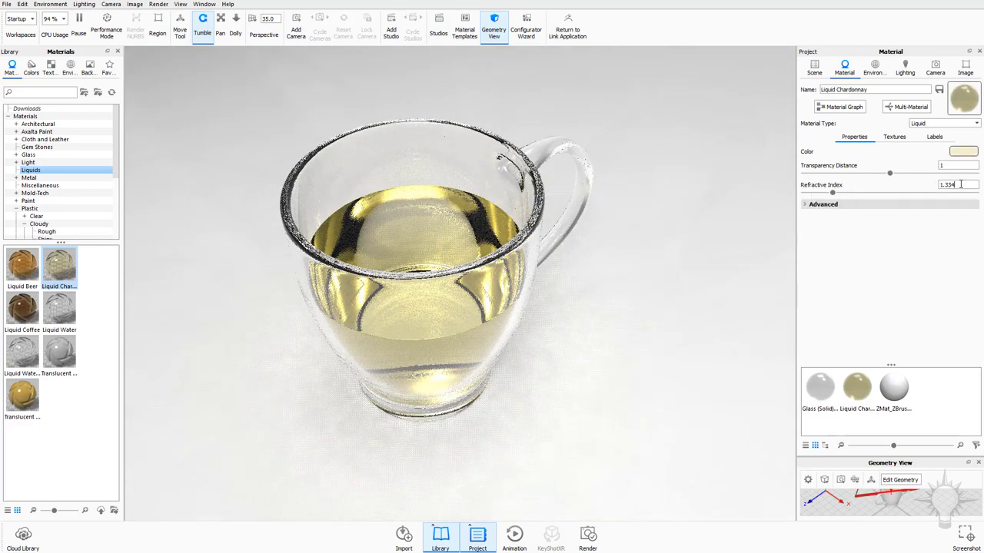
{"action": "left_click_drag", "start_coordinate": [630, 303], "coordinate": [539, 313]}
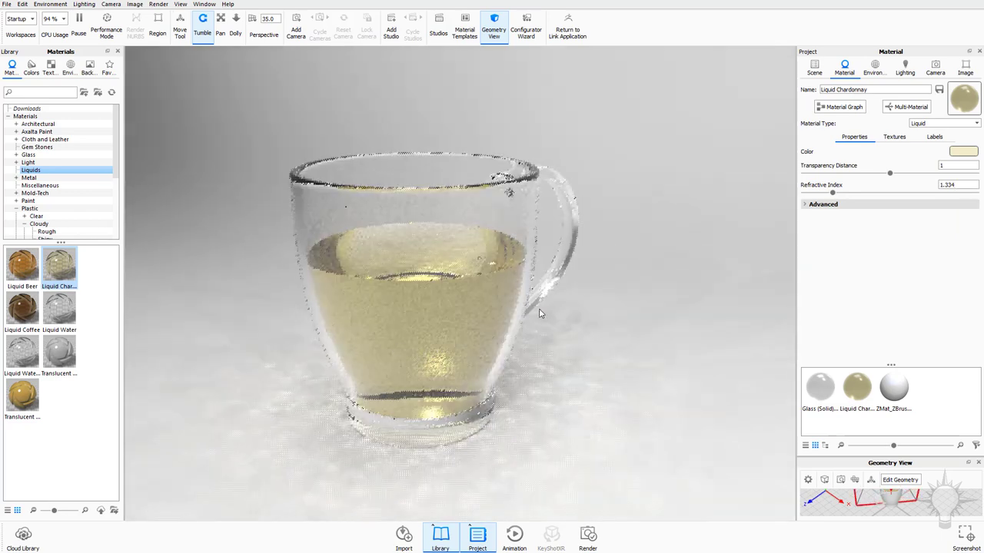
{"action": "left_click_drag", "start_coordinate": [622, 318], "coordinate": [624, 363]}
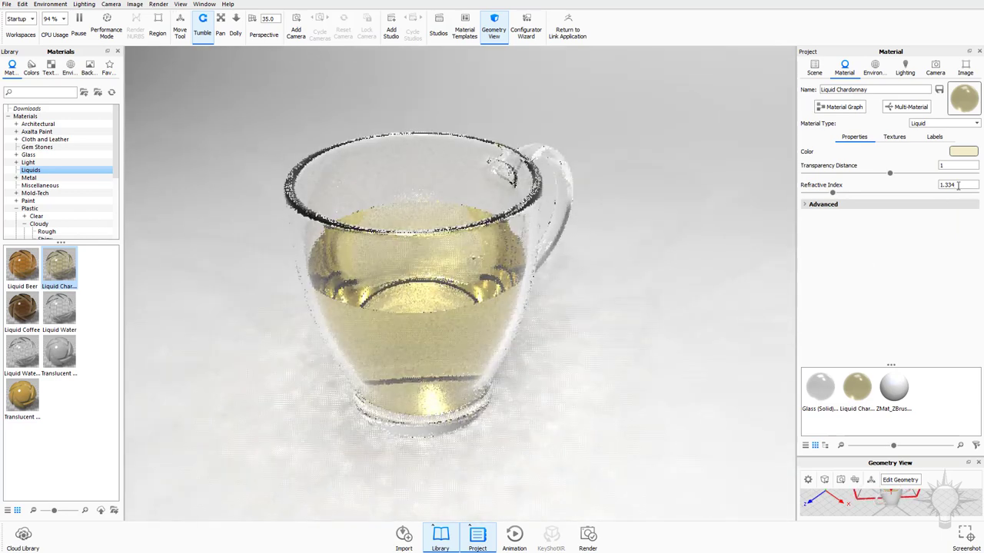
{"action": "left_click_drag", "start_coordinate": [480, 240], "coordinate": [413, 320]}
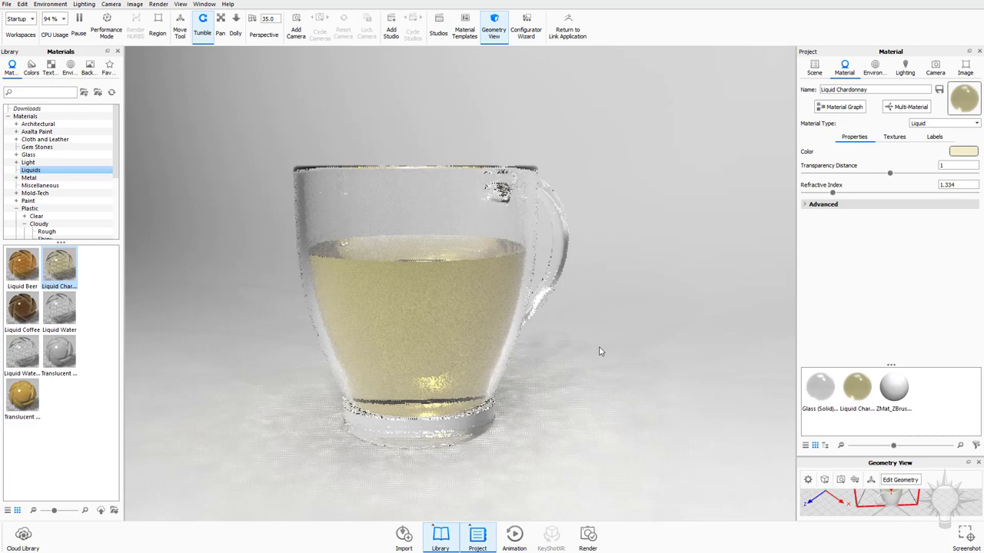
{"action": "left_click_drag", "start_coordinate": [601, 351], "coordinate": [565, 337]}
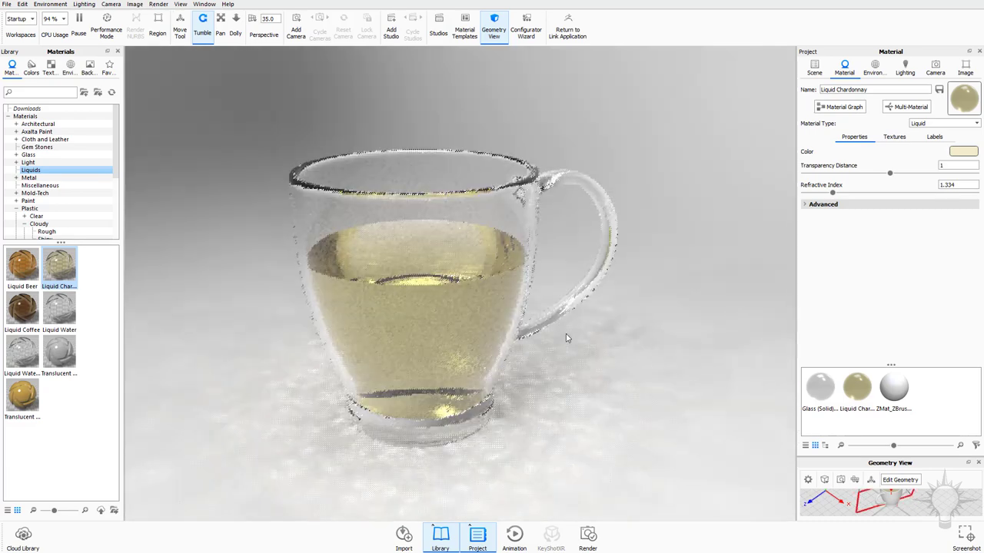
{"action": "left_click_drag", "start_coordinate": [566, 336], "coordinate": [625, 246]}
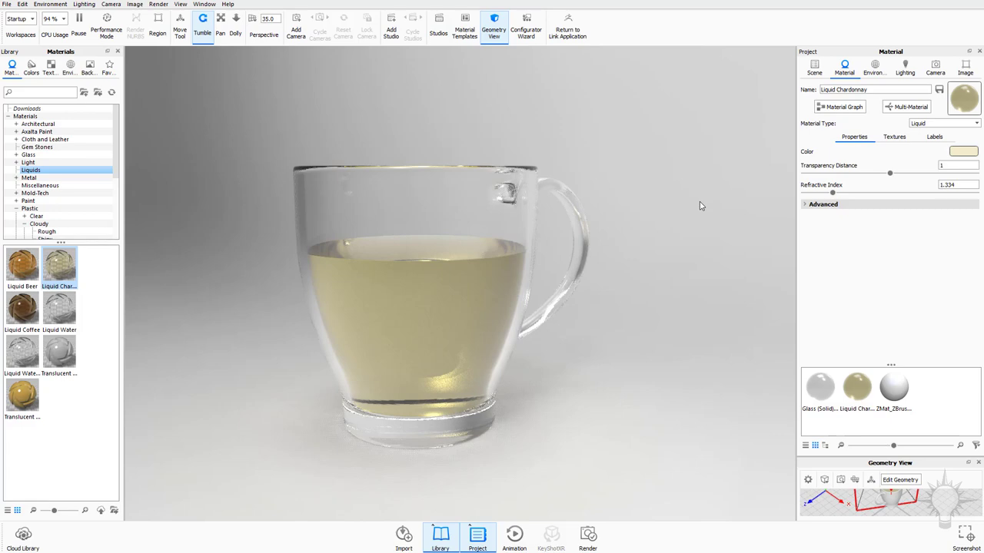
{"action": "left_click_drag", "start_coordinate": [674, 374], "coordinate": [584, 376]}
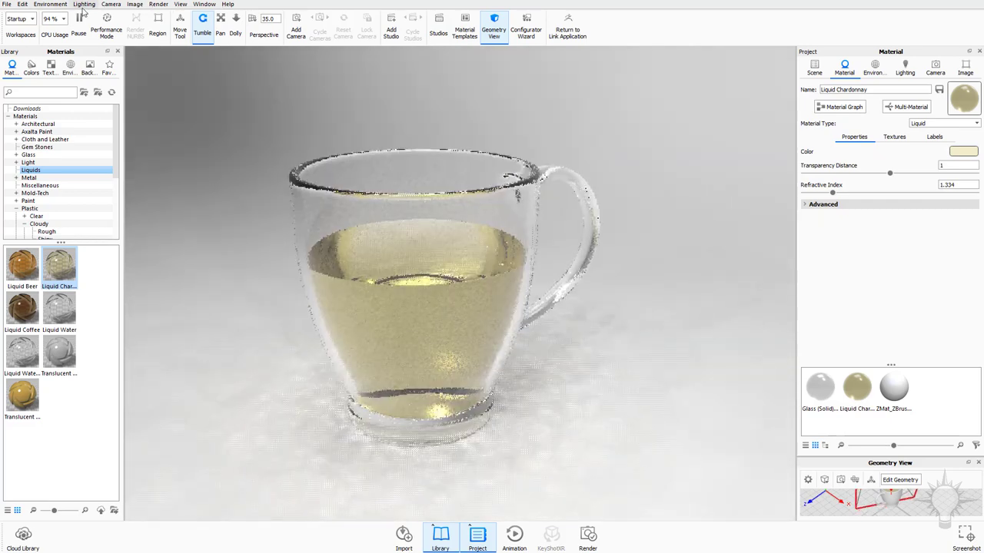
- Add a sphere, raise it into the middle of the liquid, and scale it down to a size of about 0.29
{"action": "left_click", "coordinate": [24, 4]}
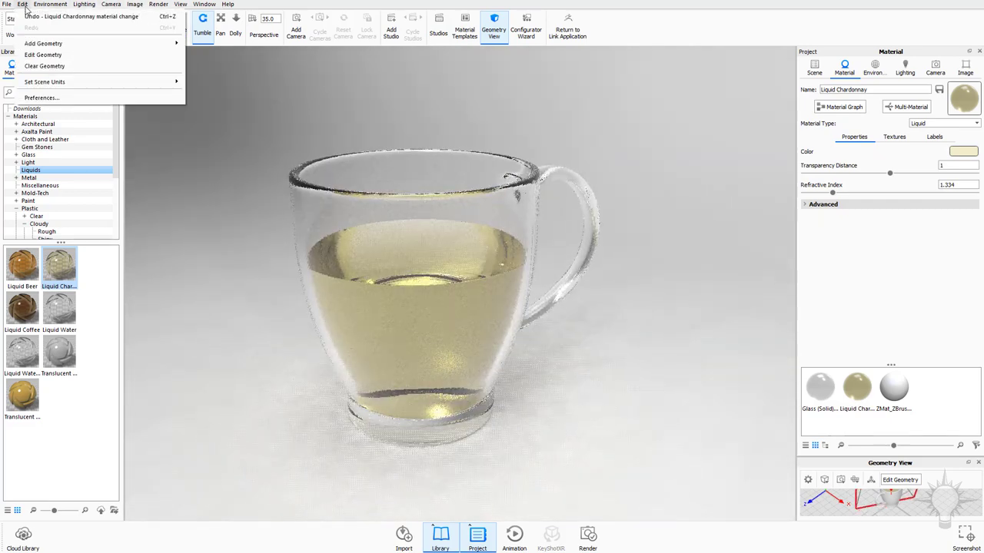
{"action": "mouse_move", "coordinate": [50, 44]}
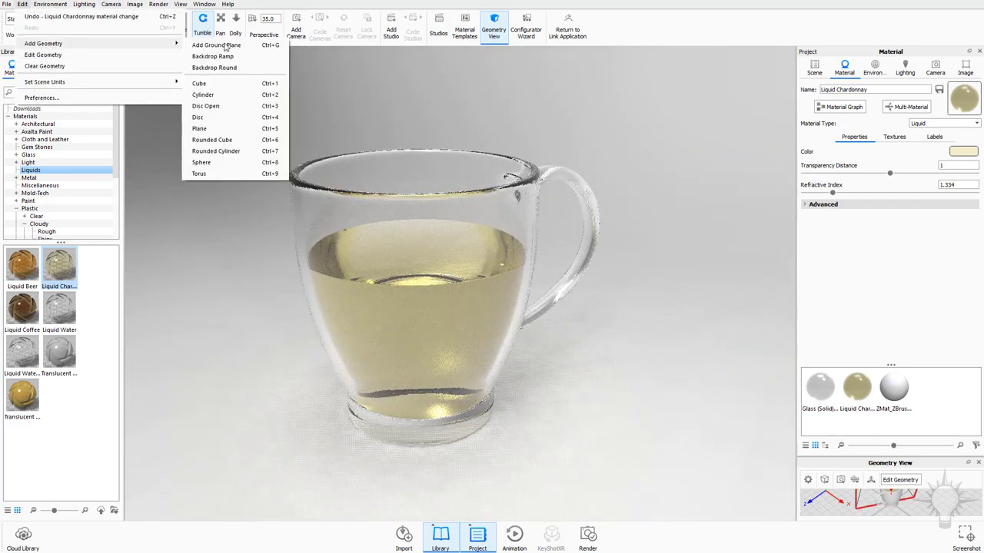
{"action": "left_click", "coordinate": [206, 163]}
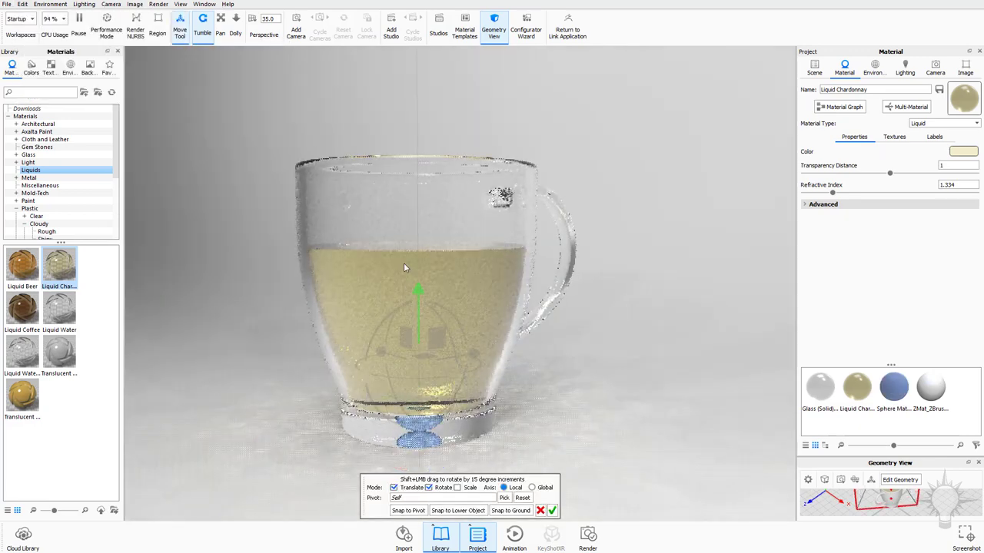
{"action": "left_click_drag", "start_coordinate": [403, 263], "coordinate": [396, 188]}
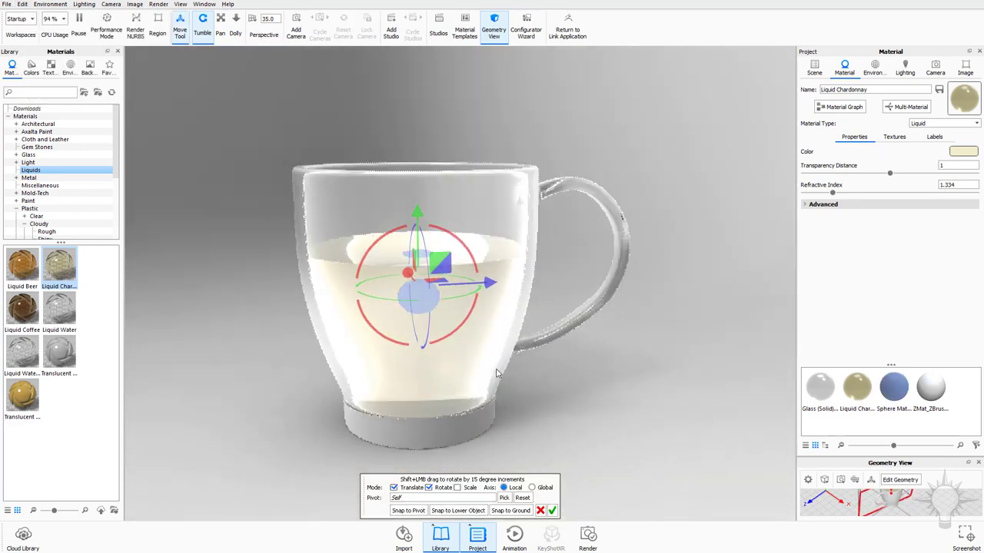
{"action": "left_click", "coordinate": [471, 489]}
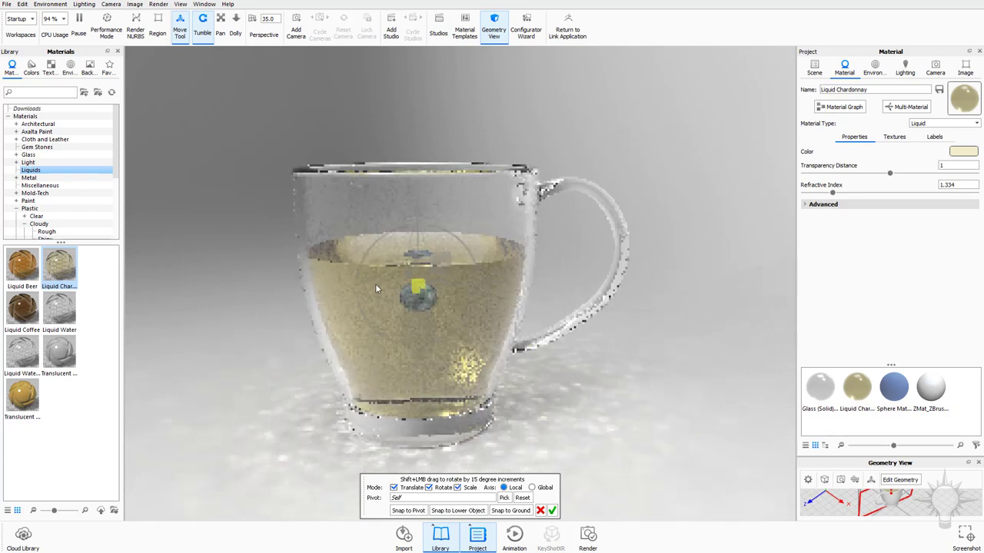
- Duplicate the sphere part inside the Sphere group in the scene
{"action": "left_click", "coordinate": [813, 68]}
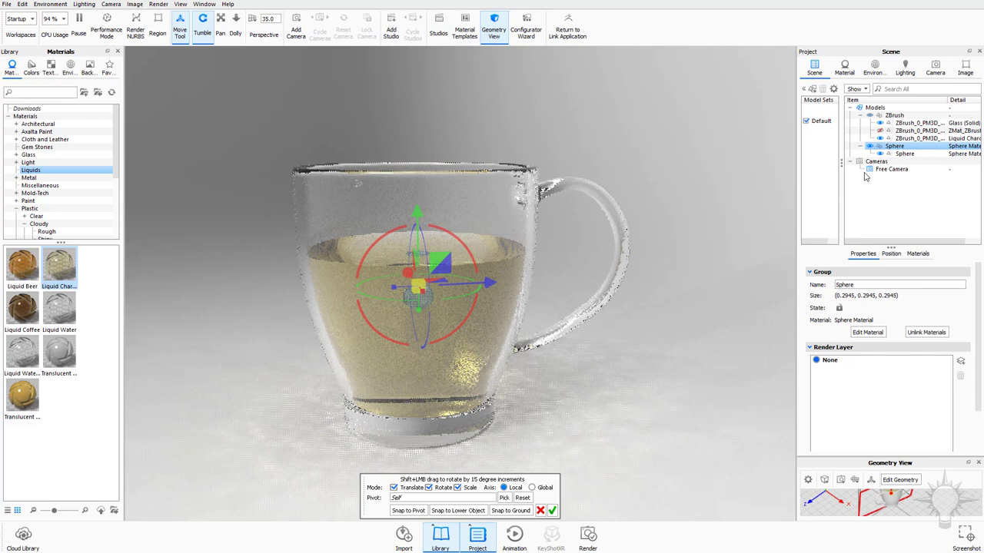
{"action": "double_click", "coordinate": [901, 152]}
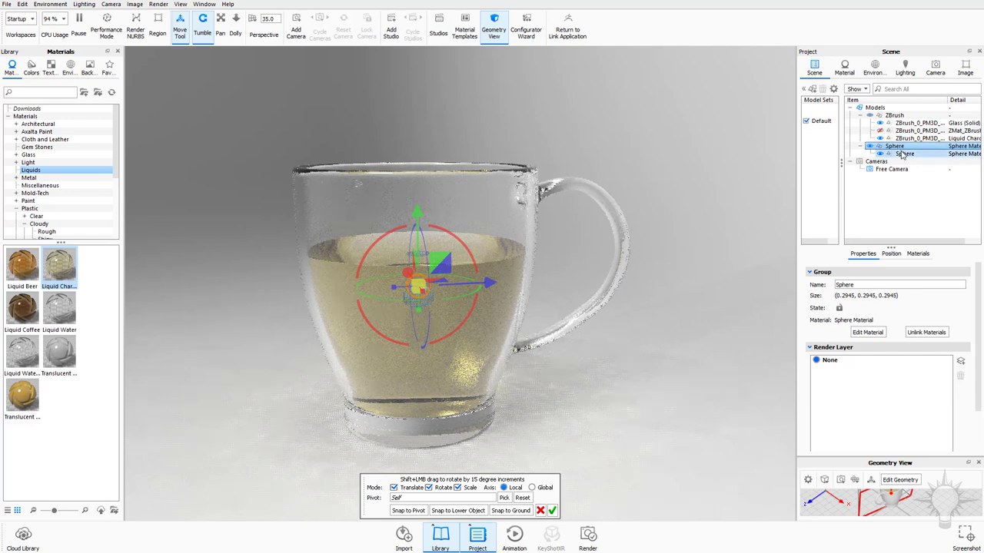
{"action": "left_click", "coordinate": [814, 68]}
{"action": "right_click", "coordinate": [905, 154]}
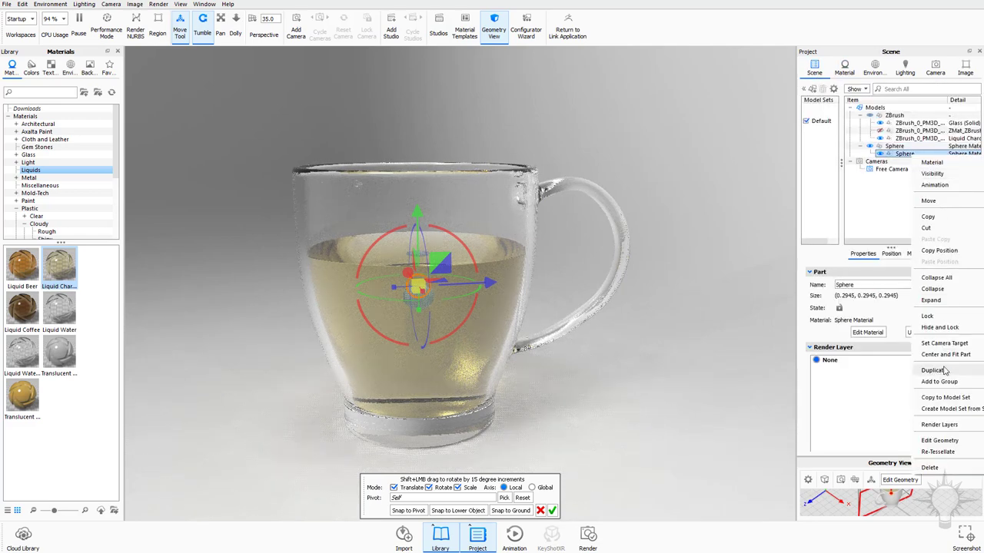
{"action": "left_click", "coordinate": [945, 372]}
- Place the duplicate sphere lower and beside the first at Y -1.8235, Z 0.675, and scale it to 0.7361
{"action": "left_click_drag", "start_coordinate": [489, 285], "coordinate": [537, 289]}
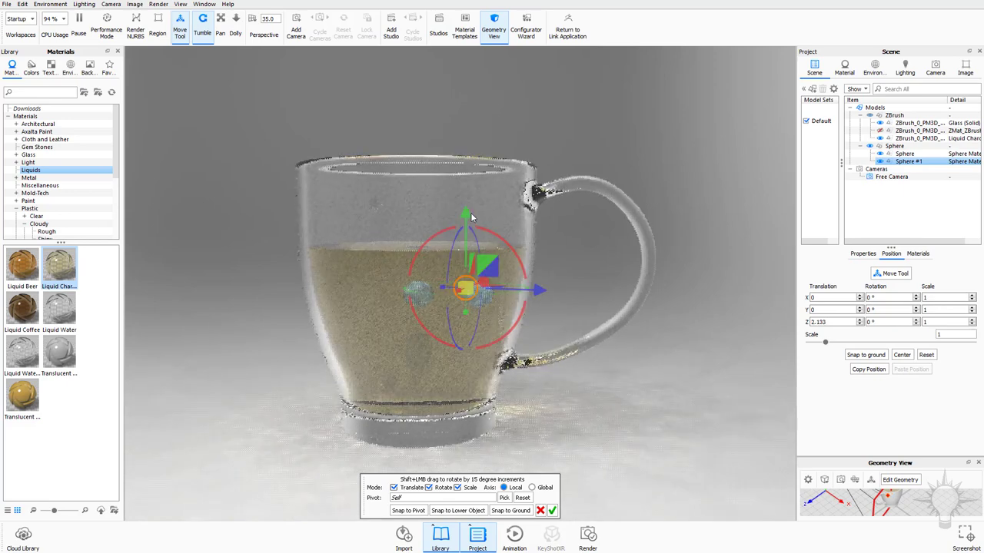
{"action": "left_click_drag", "start_coordinate": [472, 217], "coordinate": [540, 341]}
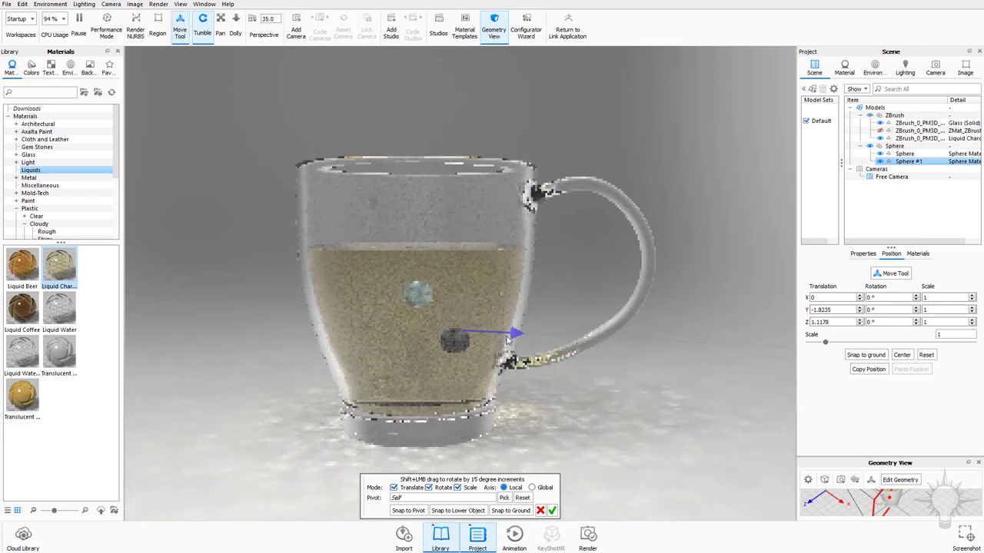
{"action": "left_click_drag", "start_coordinate": [507, 336], "coordinate": [383, 327]}
{"action": "left_click_drag", "start_coordinate": [676, 410], "coordinate": [688, 411]}
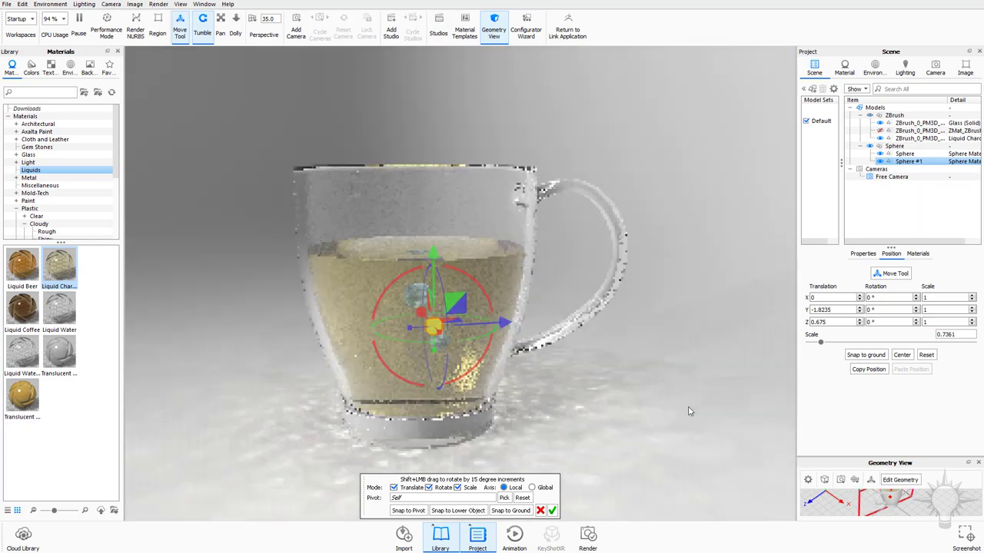
- Apply one shared Sphere Material to both spheres and set its color to white (RGB 255, 255, 255)
{"action": "left_click", "coordinate": [917, 253]}
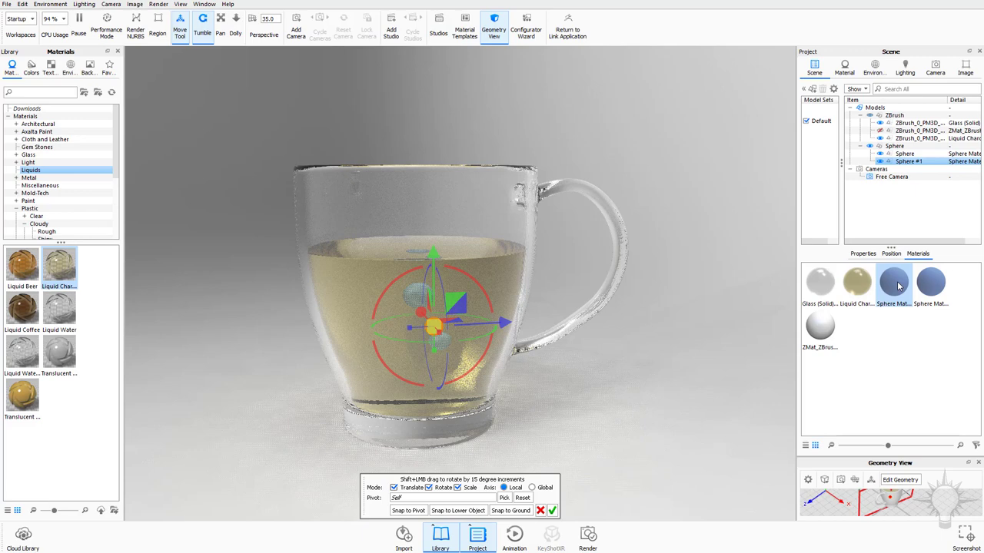
{"action": "left_click_drag", "start_coordinate": [898, 286], "coordinate": [910, 163]}
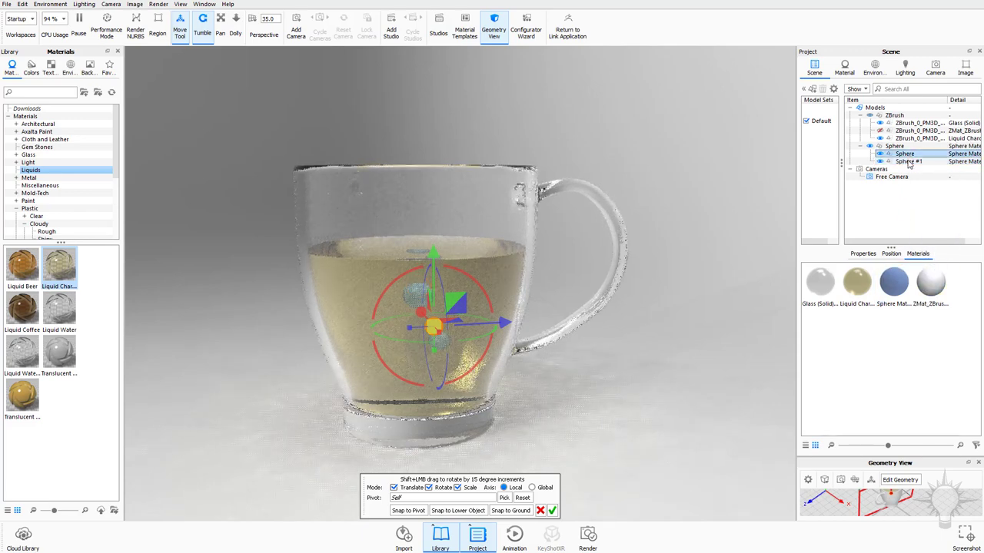
{"action": "double_click", "coordinate": [894, 291]}
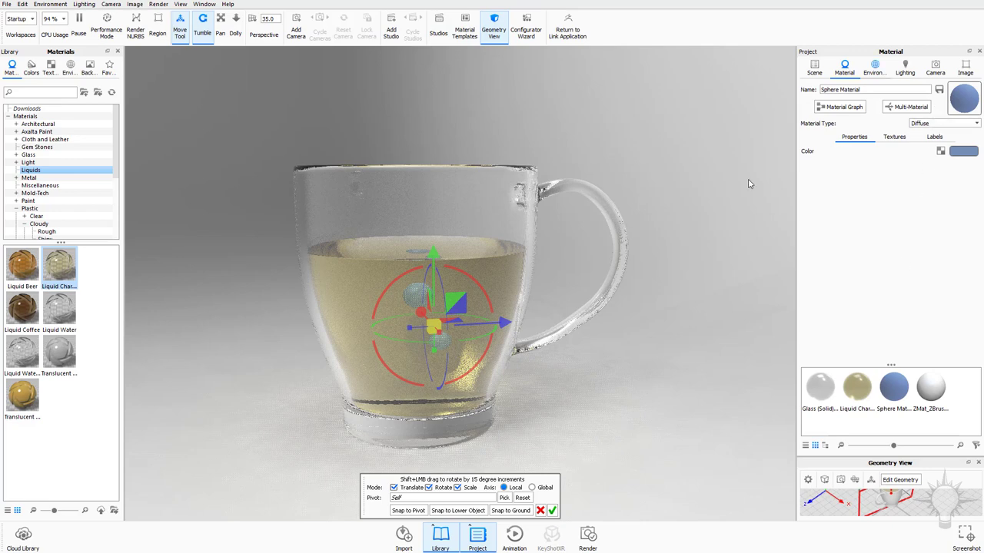
{"action": "left_click", "coordinate": [965, 151]}
{"action": "left_click", "coordinate": [830, 16]}
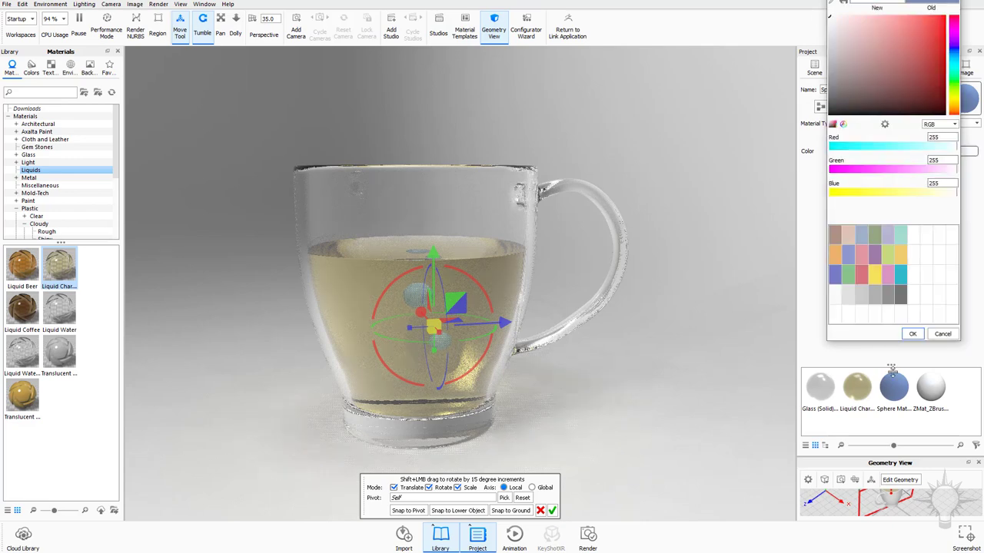
{"action": "left_click", "coordinate": [913, 334]}
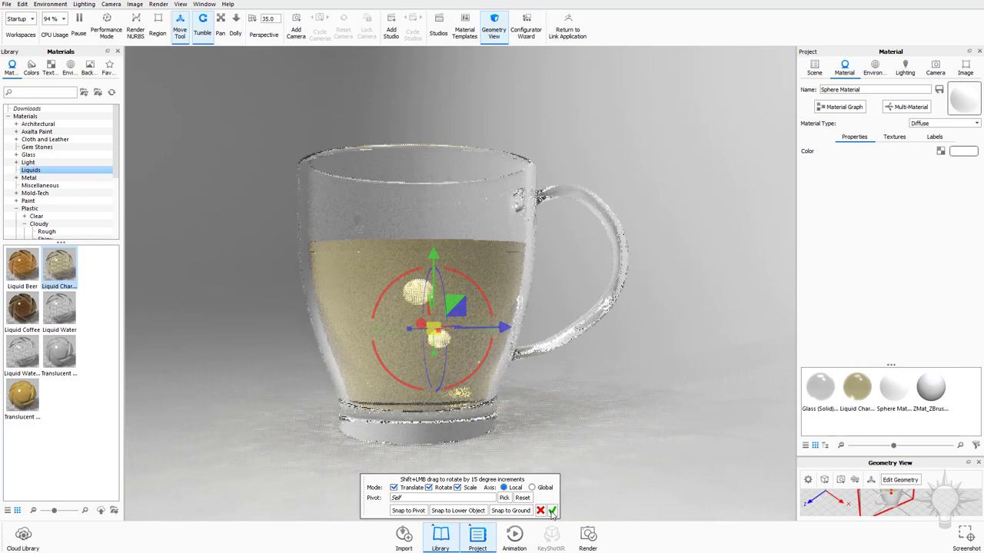
{"action": "left_click", "coordinate": [552, 512]}
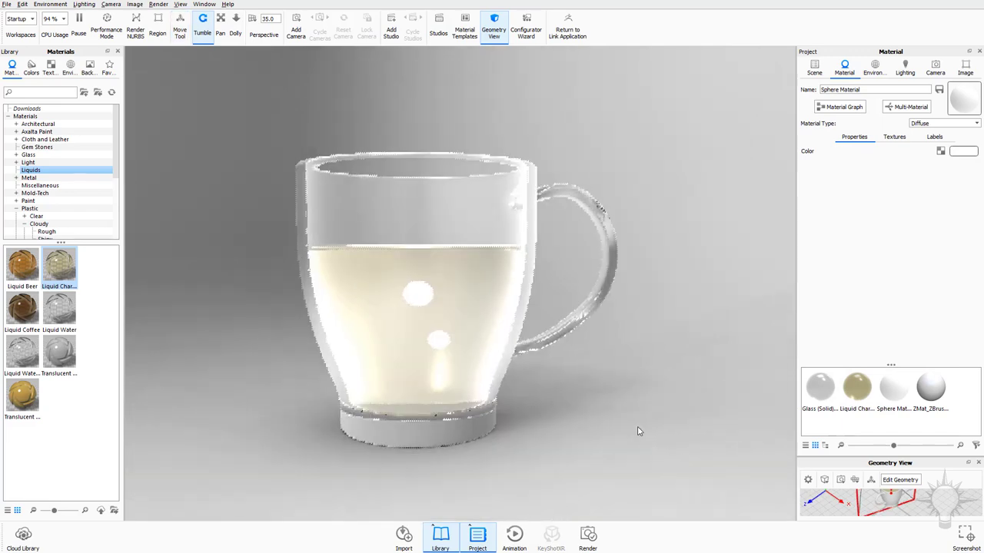
- Change the Sphere Material's type to Glass with a Refractive Index of 1 and examine the spheres from several angles
{"action": "left_click", "coordinate": [936, 123]}
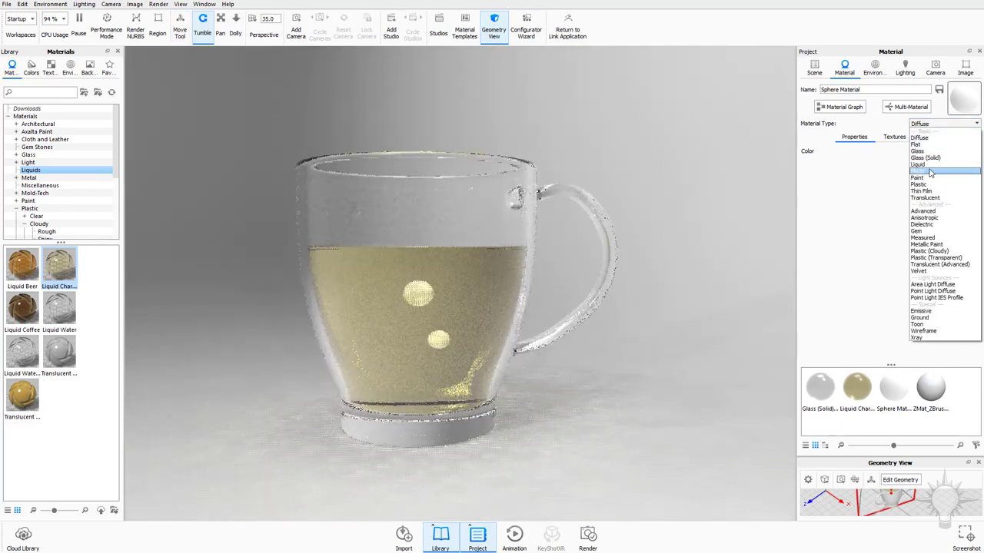
{"action": "left_click", "coordinate": [917, 152]}
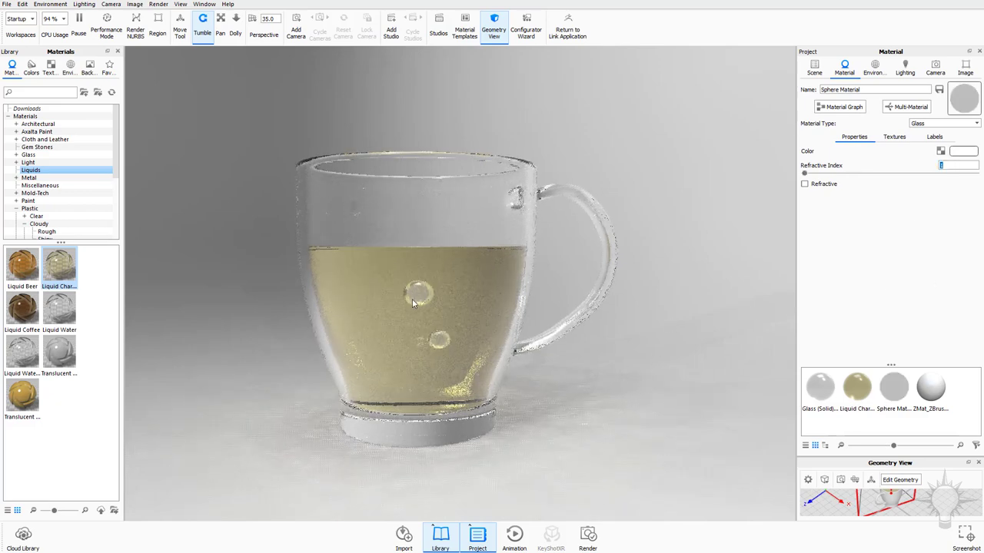
{"action": "left_click_drag", "start_coordinate": [581, 406], "coordinate": [387, 416]}
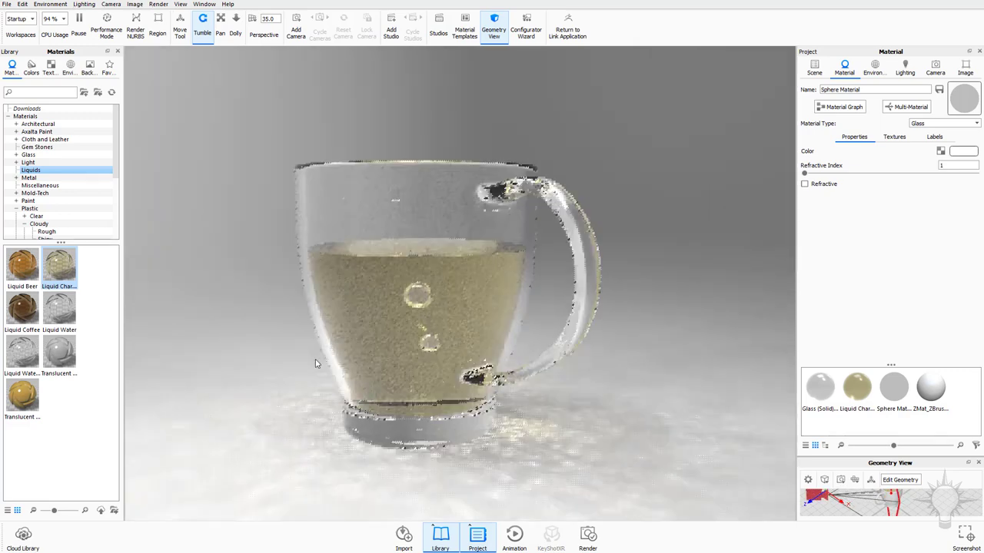
{"action": "left_click_drag", "start_coordinate": [316, 362], "coordinate": [510, 372]}
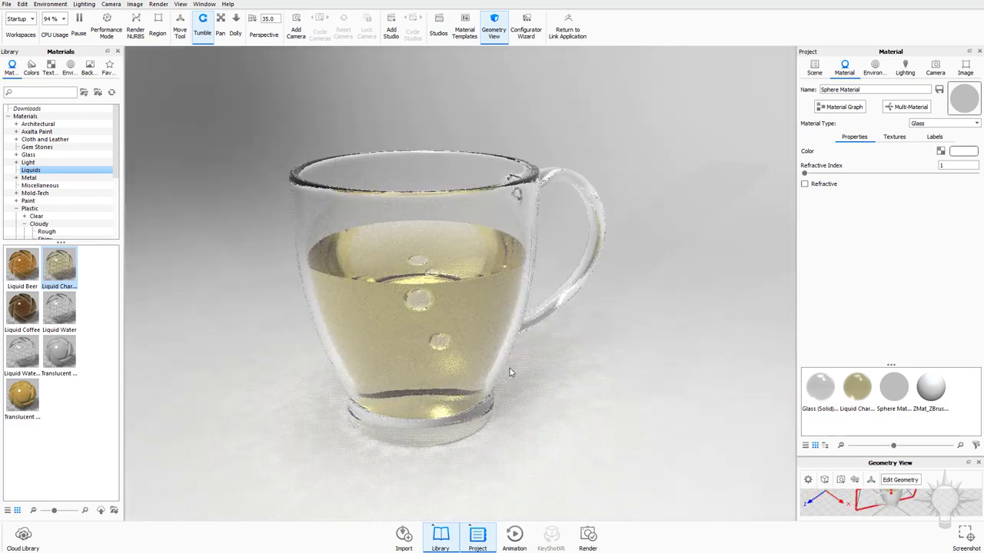
{"action": "left_click_drag", "start_coordinate": [576, 362], "coordinate": [579, 352]}
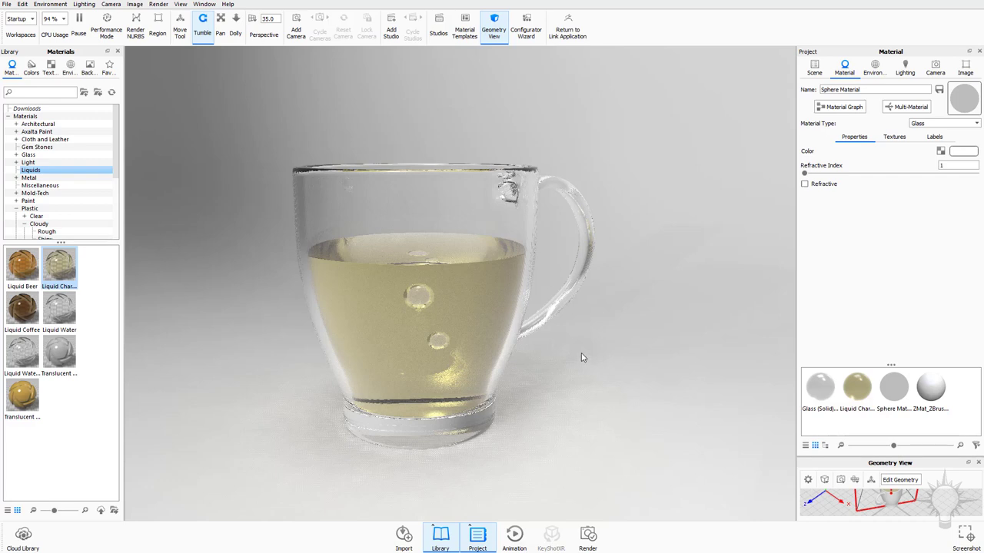
{"action": "left_click_drag", "start_coordinate": [616, 348], "coordinate": [606, 371]}
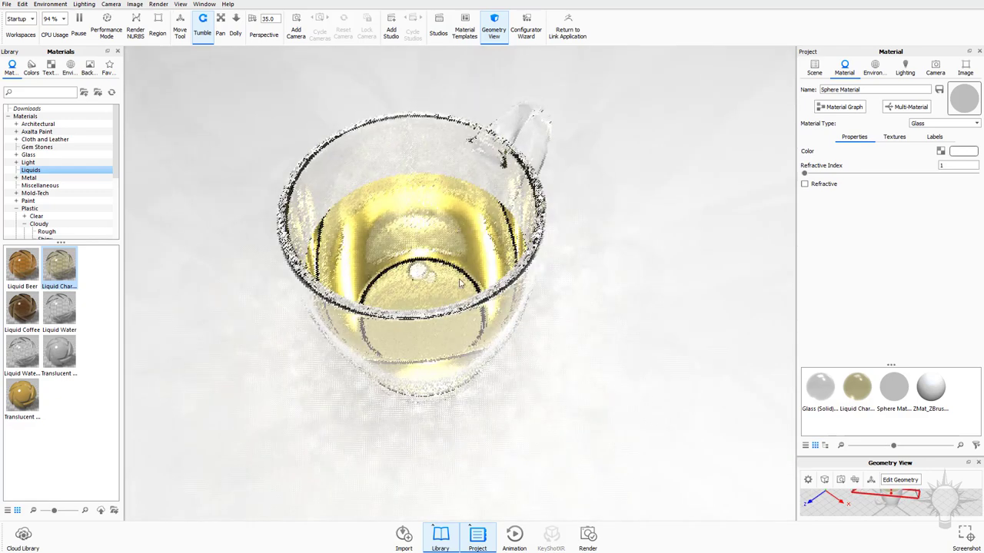
- Apply the Liquid Beer material to the liquid in the mug and set its Transparency Distance to 3
{"action": "left_click_drag", "start_coordinate": [22, 267], "coordinate": [349, 218]}
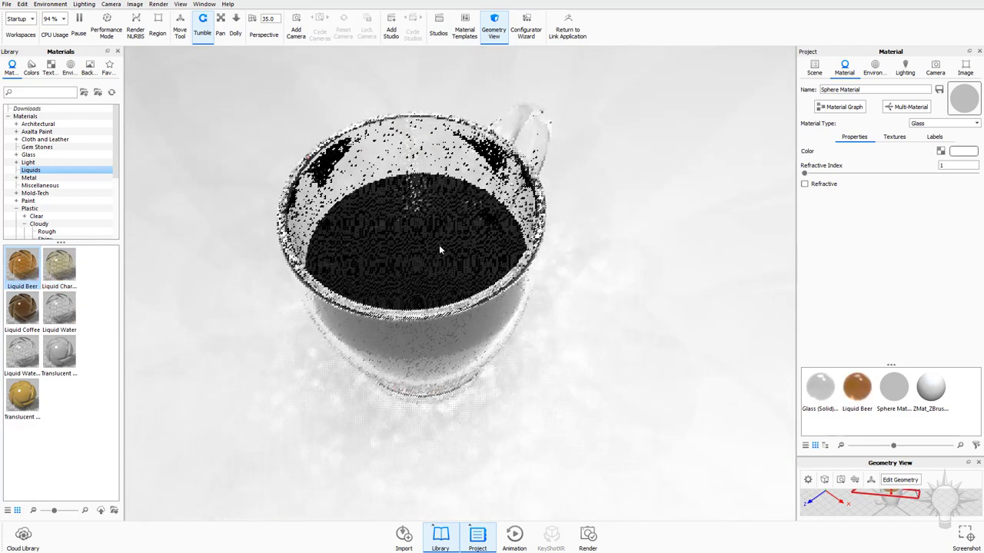
{"action": "double_click", "coordinate": [438, 245]}
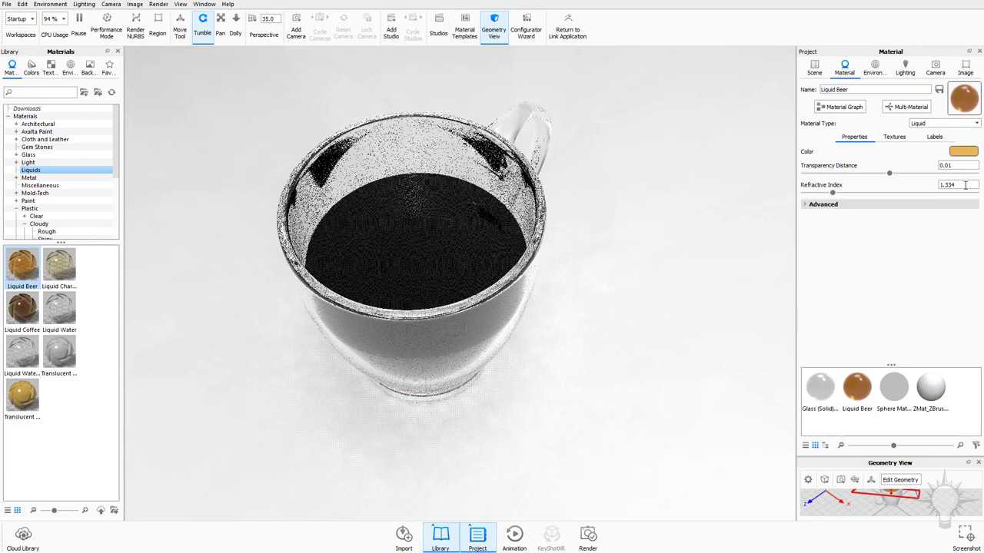
{"action": "double_click", "coordinate": [960, 165]}
{"action": "type", "text": "1"}
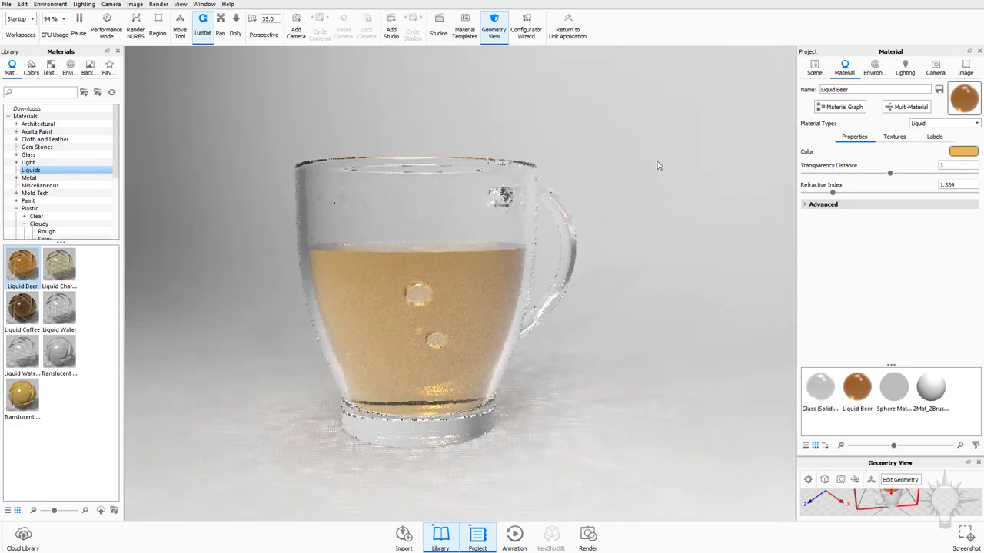
- Replace the liquid's material with Liquid Coffee, setting Transparency Distance to 1 and Refractive Index to 1.33
{"action": "left_click_drag", "start_coordinate": [657, 165], "coordinate": [204, 314]}
{"action": "left_click_drag", "start_coordinate": [23, 308], "coordinate": [391, 231]}
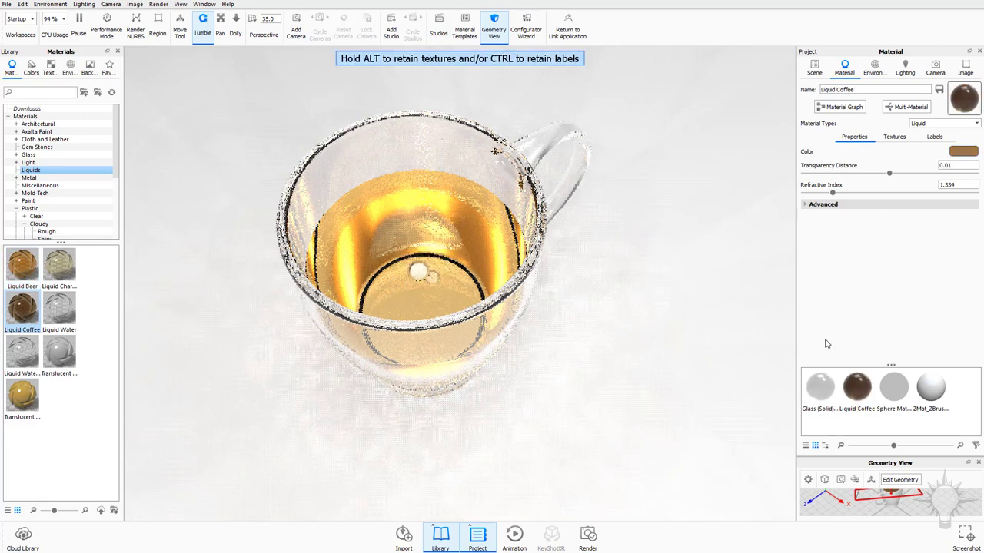
{"action": "left_click_drag", "start_coordinate": [961, 169], "coordinate": [816, 171]}
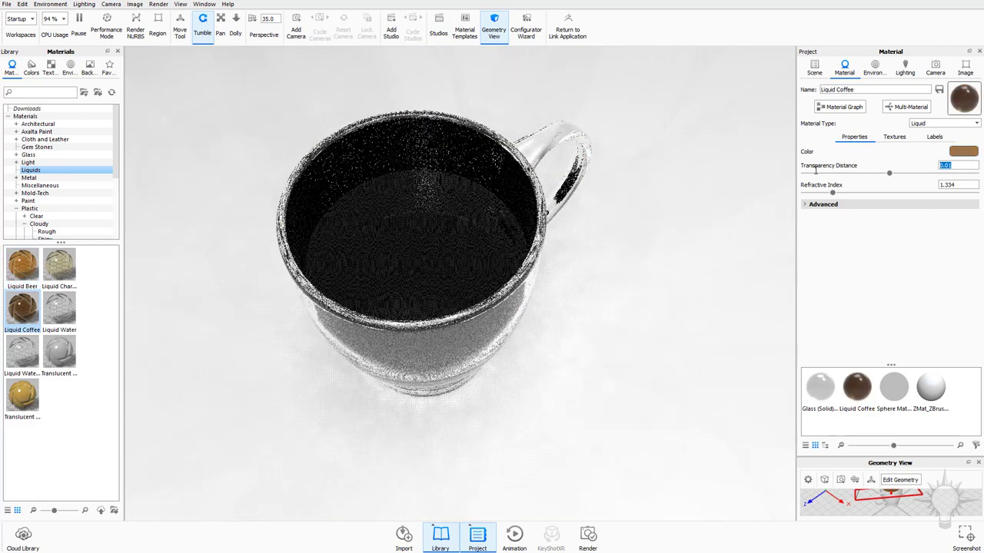
{"action": "type", "text": "1"}
{"action": "key", "text": "Return"}
{"action": "key", "text": "Return"}
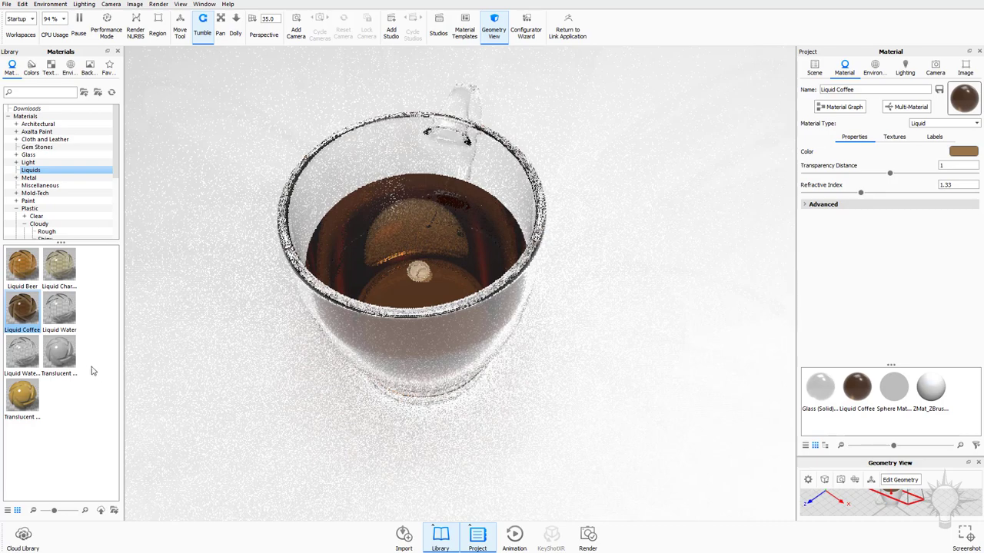
- Apply the Translucent Milk material to the liquid and set its Translucency to 0.04
{"action": "left_click_drag", "start_coordinate": [60, 352], "coordinate": [415, 292]}
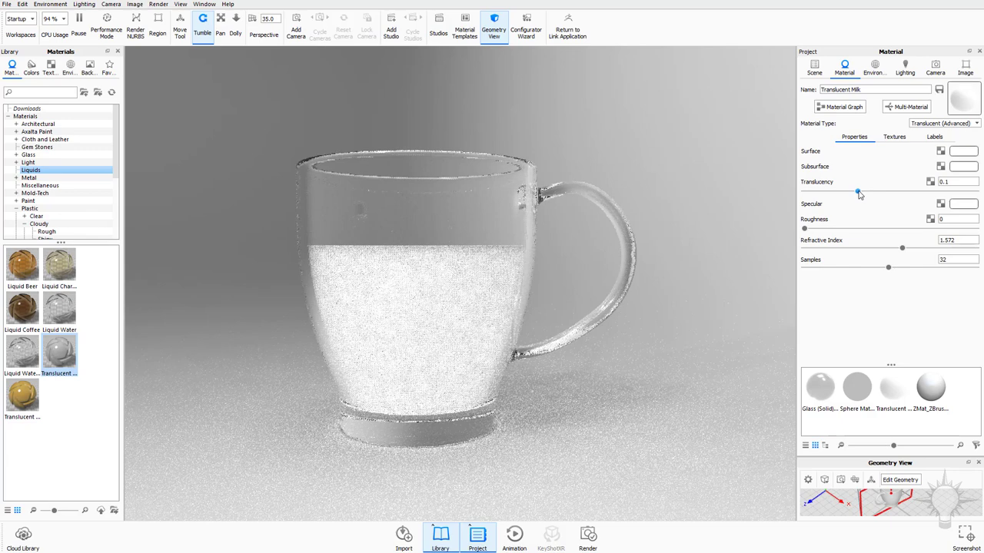
{"action": "mouse_move", "coordinate": [859, 195]}
{"action": "left_mouse_down"}
{"action": "mouse_move", "coordinate": [813, 192]}
{"action": "mouse_move", "coordinate": [848, 193]}
{"action": "left_mouse_up"}
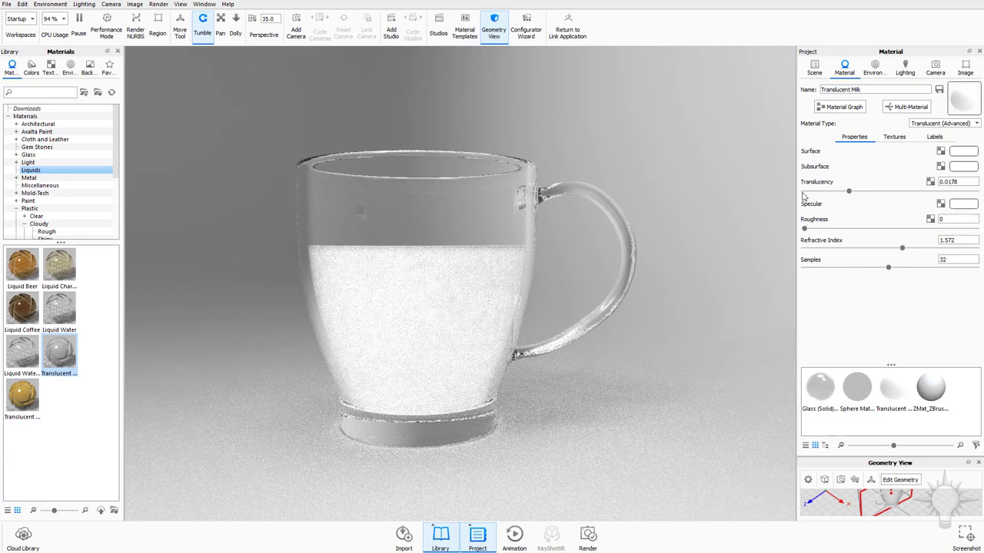
{"action": "left_click_drag", "start_coordinate": [907, 203], "coordinate": [983, 203]}
- Raise the CPU usage for the real-time render to 100%
{"action": "left_click_drag", "start_coordinate": [650, 226], "coordinate": [700, 253]}
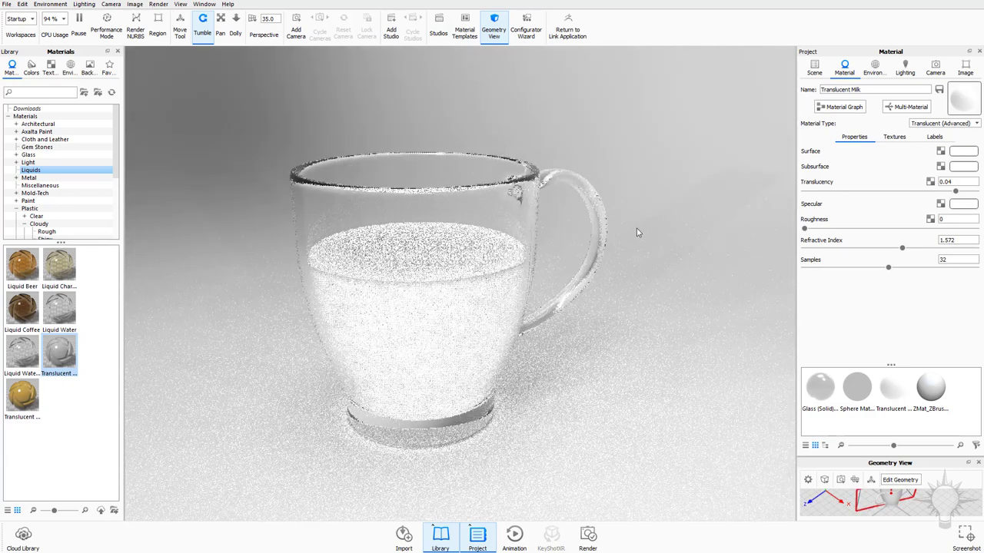
{"action": "left_click", "coordinate": [63, 18]}
{"action": "left_click", "coordinate": [85, 136]}
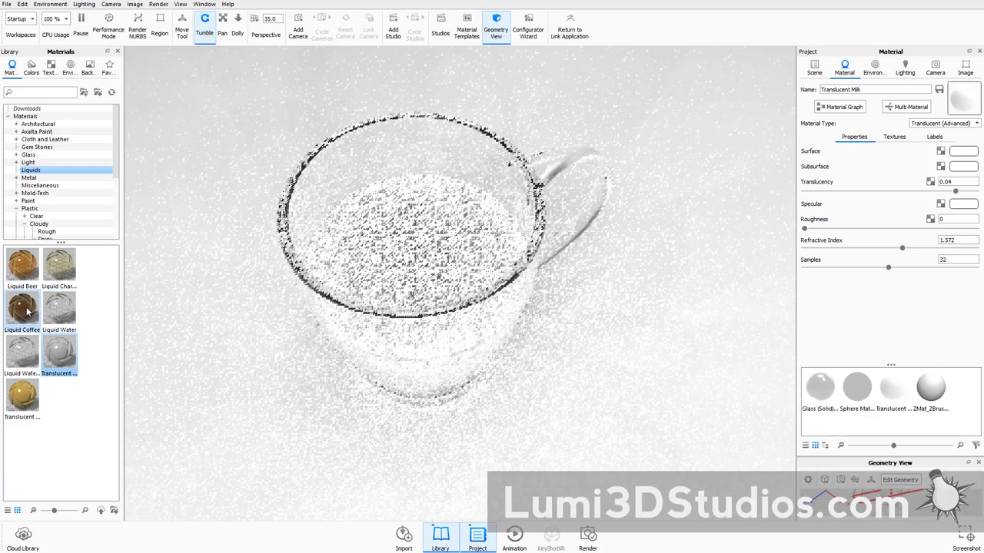
- Apply Liquid Coffee in place of the milk material and set its Transparency Distance to 1
{"action": "left_click_drag", "start_coordinate": [27, 310], "coordinate": [400, 243]}
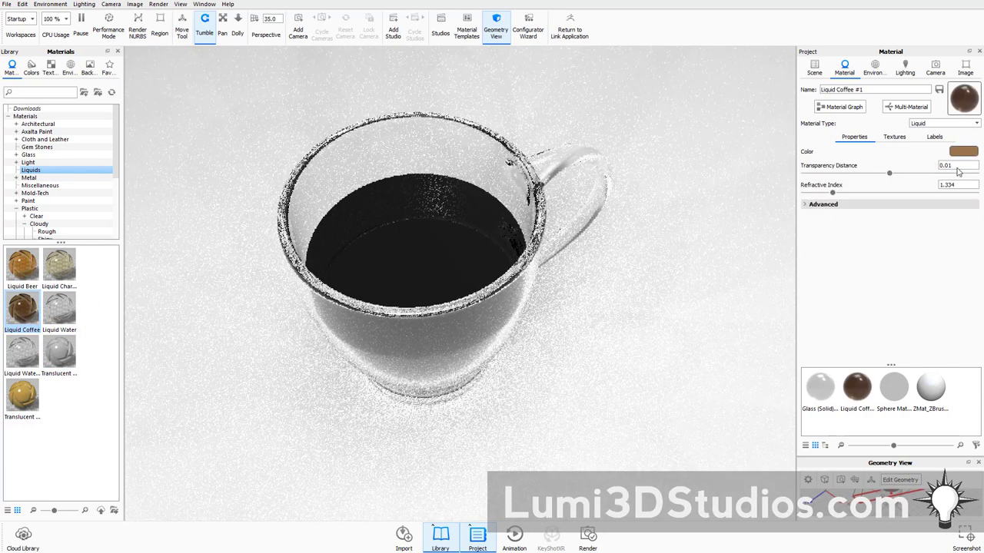
{"action": "double_click", "coordinate": [960, 166]}
{"action": "type", "text": "1"}
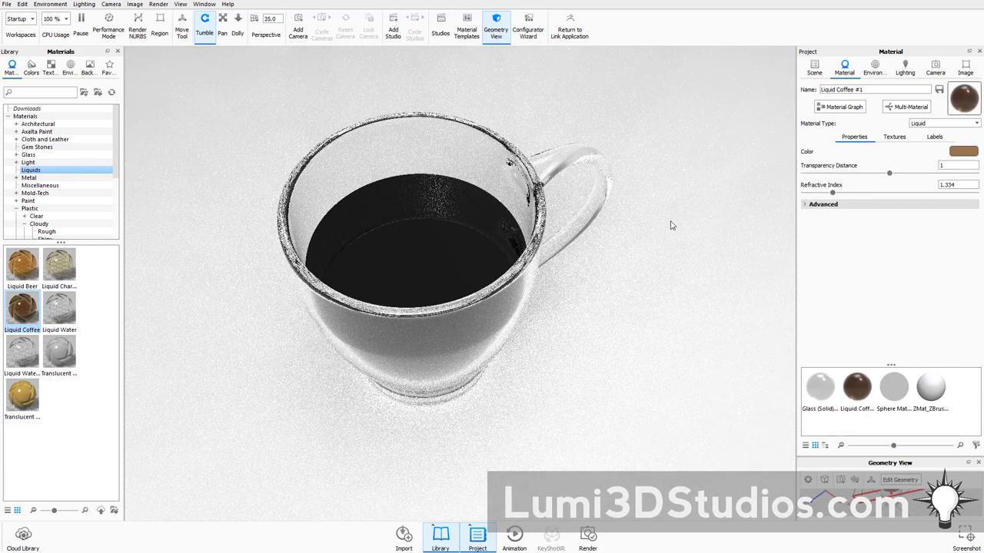